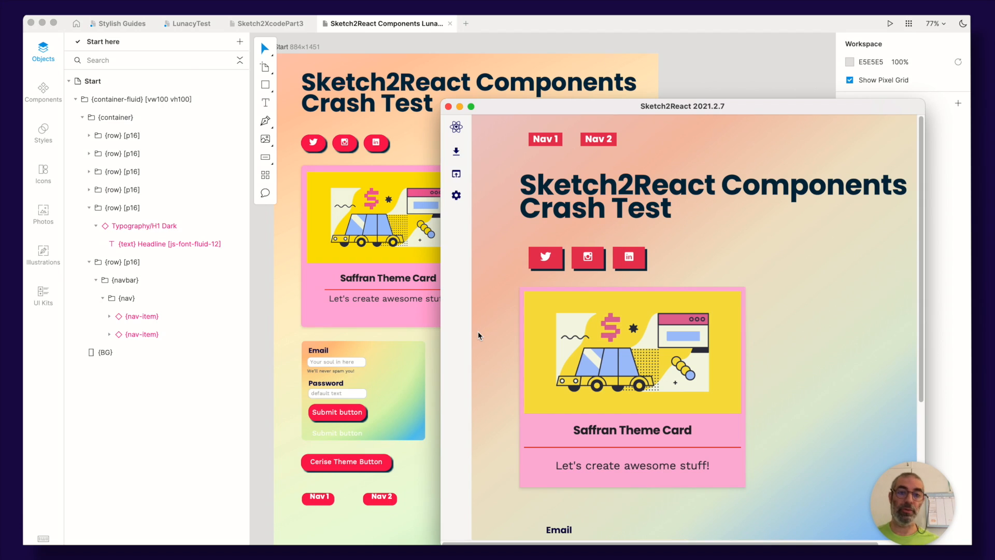
Switch to the browser and scroll through the Lunacy download page on icons8.com
key(super+Tab)
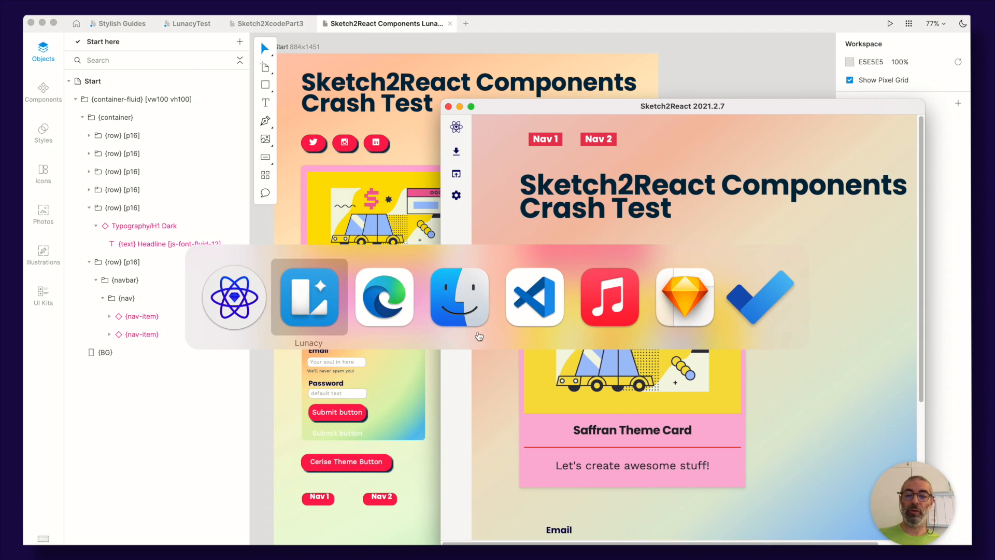
key(super+Tab)
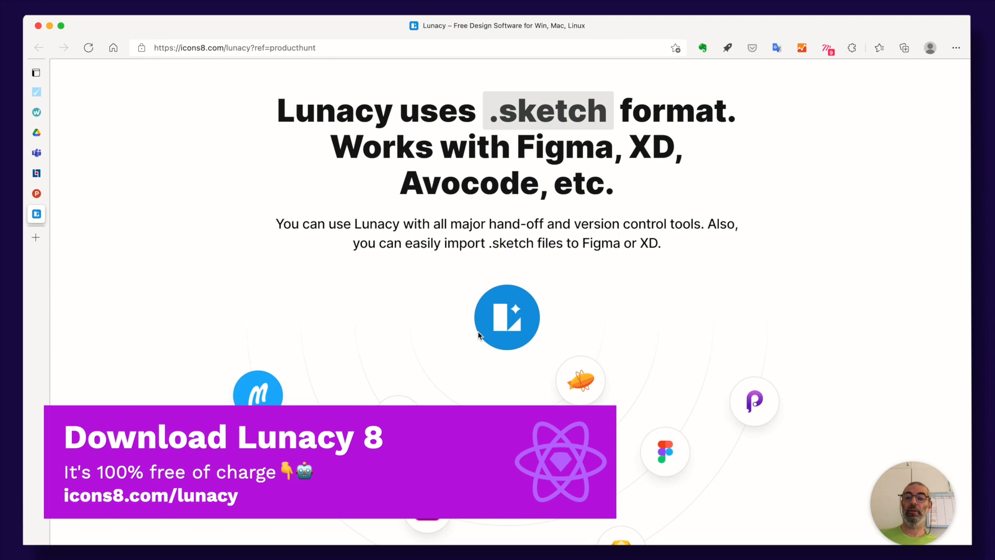
scroll(478, 335, up, 20)
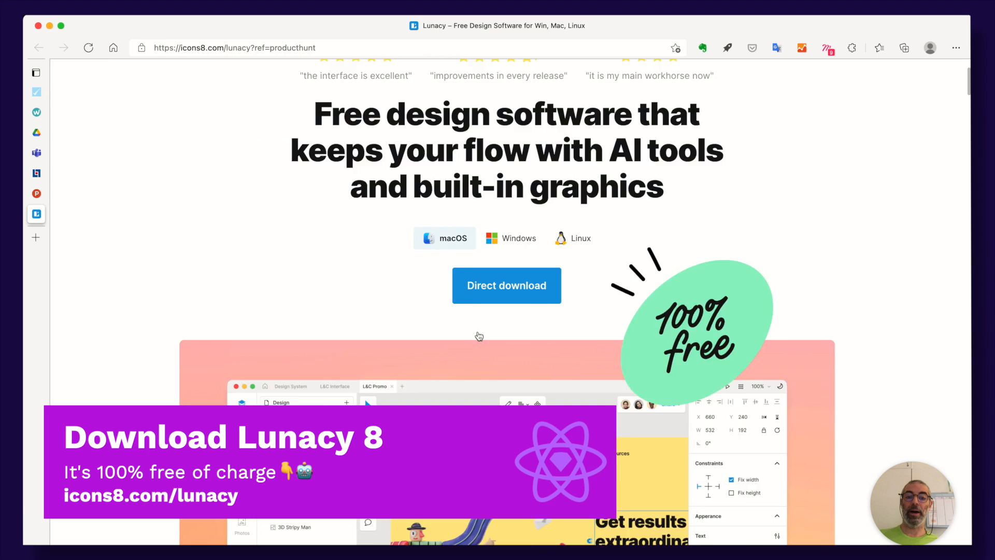
scroll(477, 334, up, 2)
scroll(478, 334, down, 3)
scroll(477, 334, up, 2)
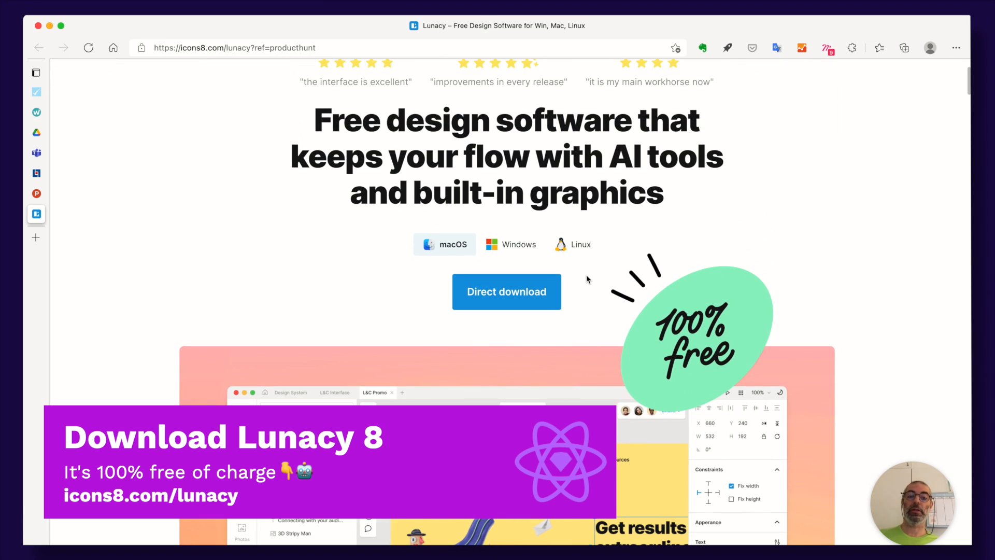
scroll(413, 268, up, 2)
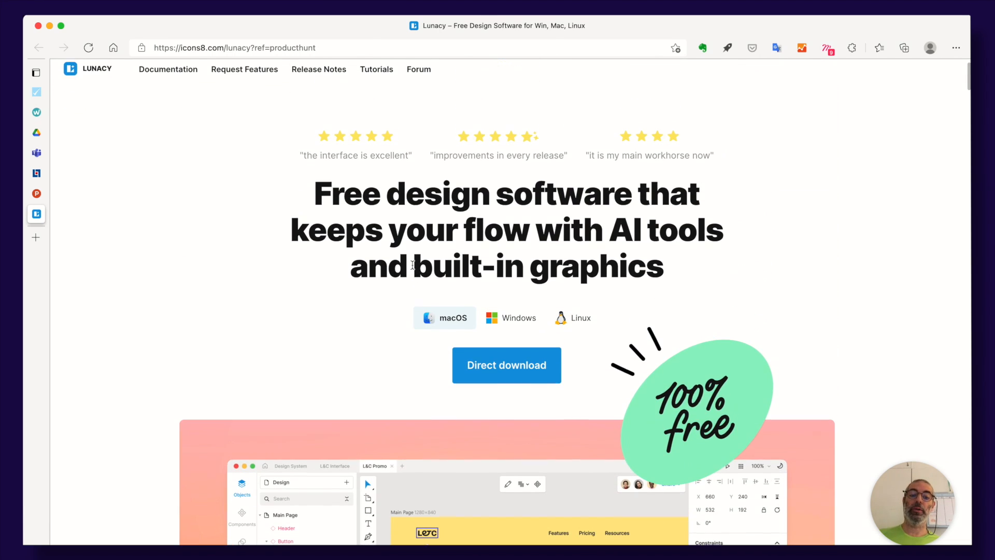
scroll(411, 264, down, 15)
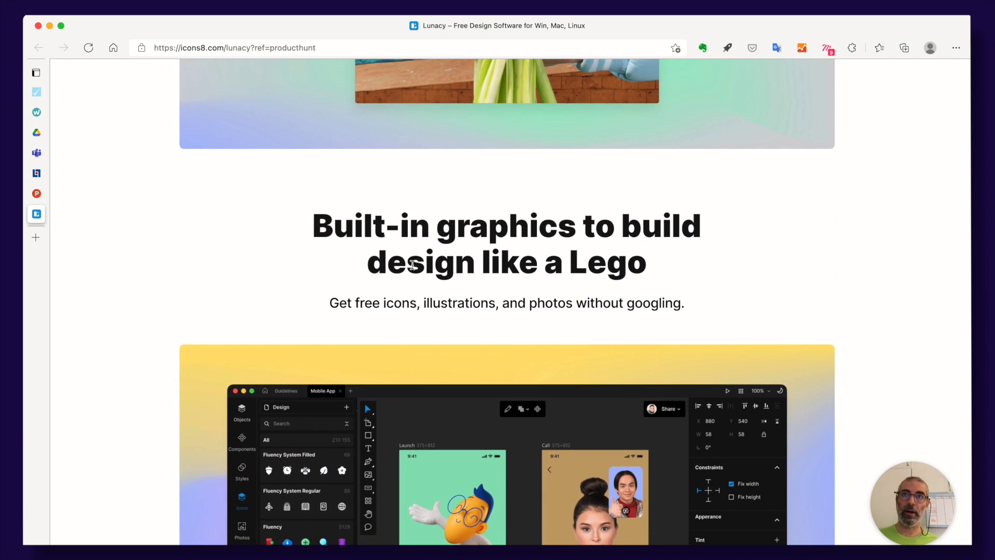
scroll(412, 265, down, 15)
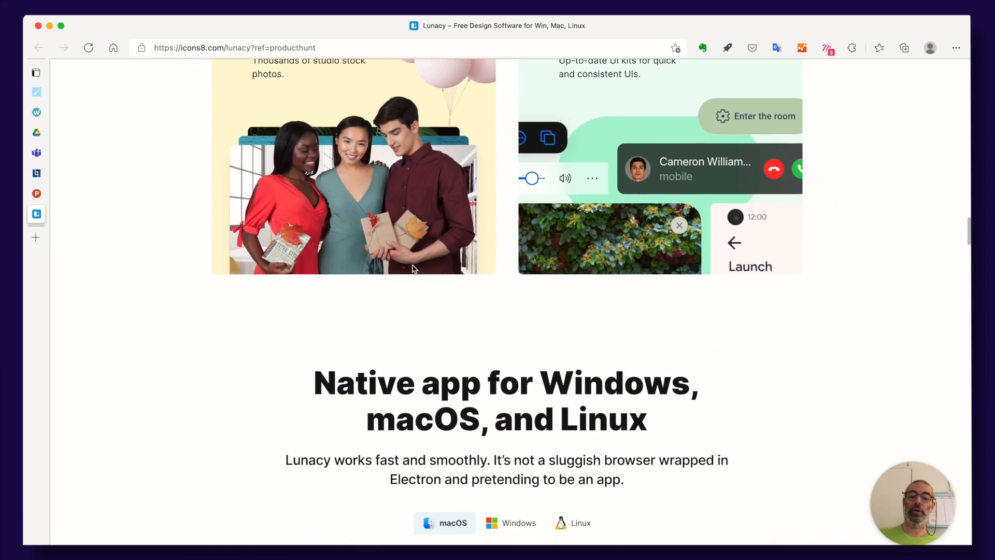
scroll(413, 268, down, 15)
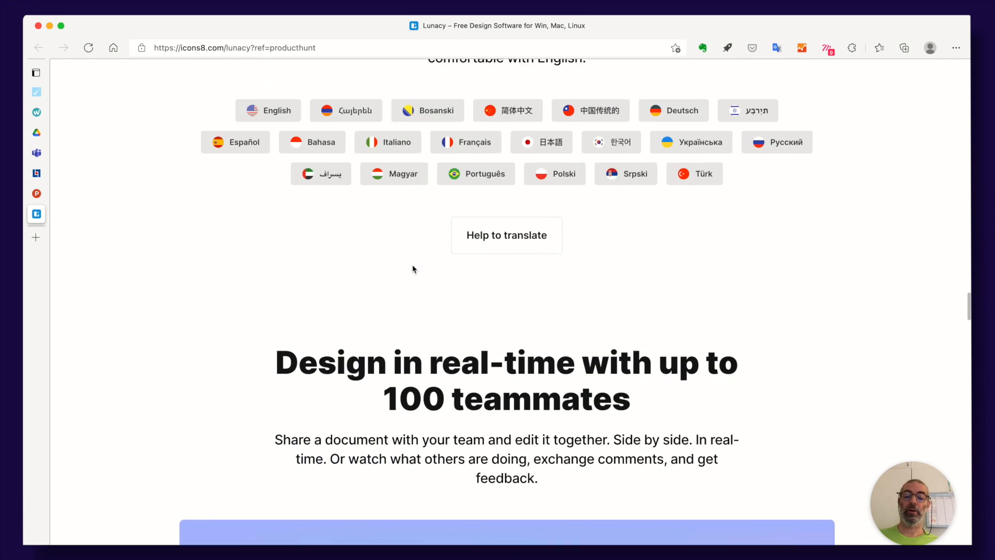
scroll(412, 267, down, 10)
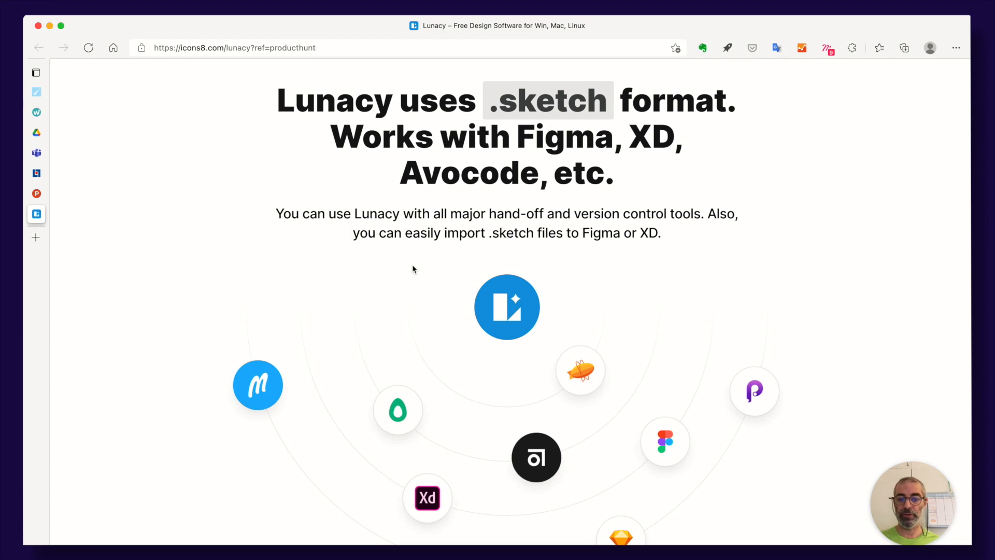
Return to the design and compare the canvas with the Sketch2React live preview, scrolling the preview down to the form
key(super+Tab)
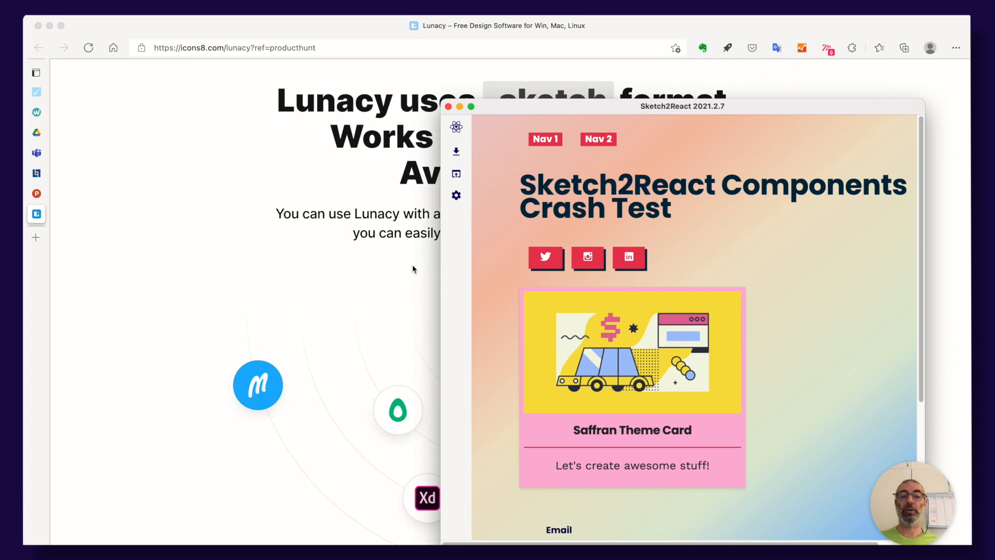
key(super+Tab)
key(super+Tab)
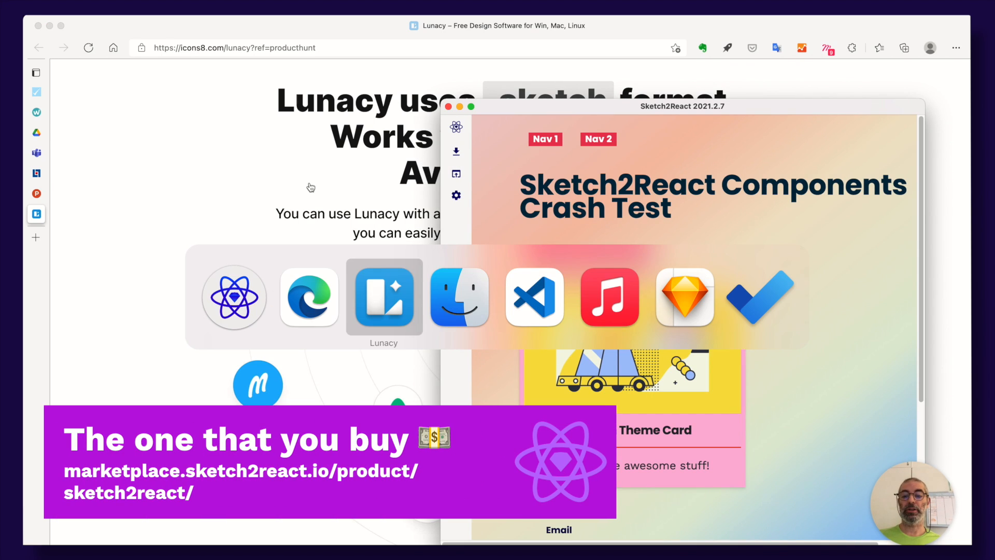
key(super+Tab)
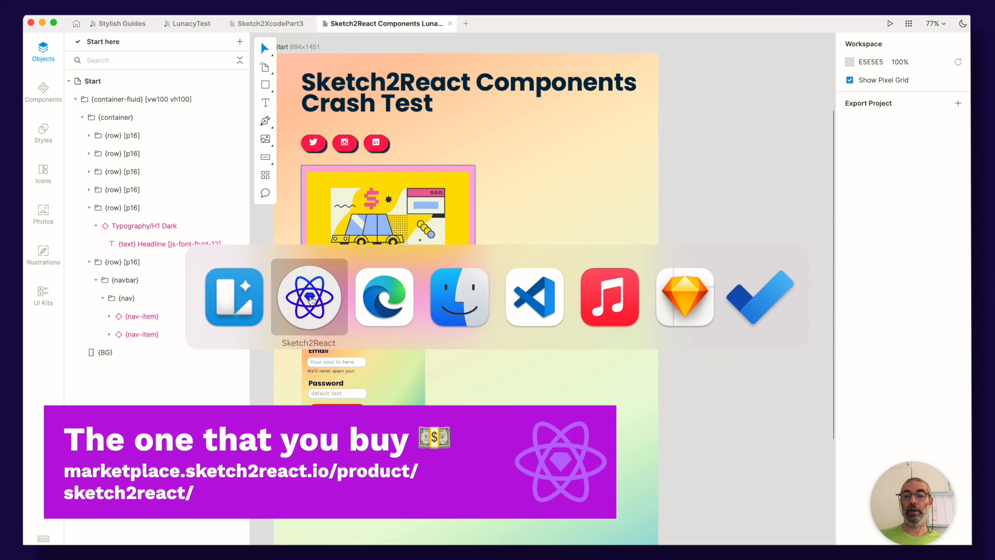
click(515, 101)
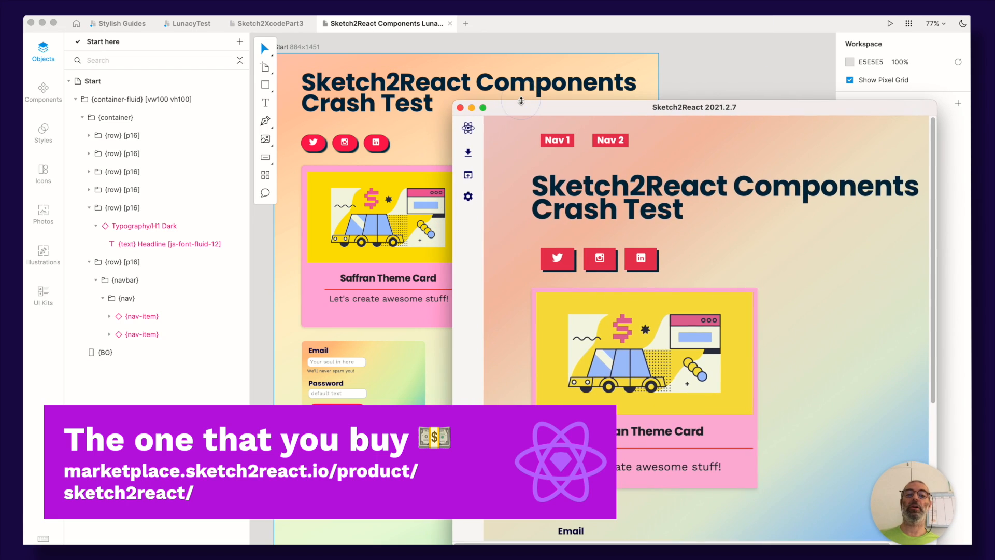
click(736, 67)
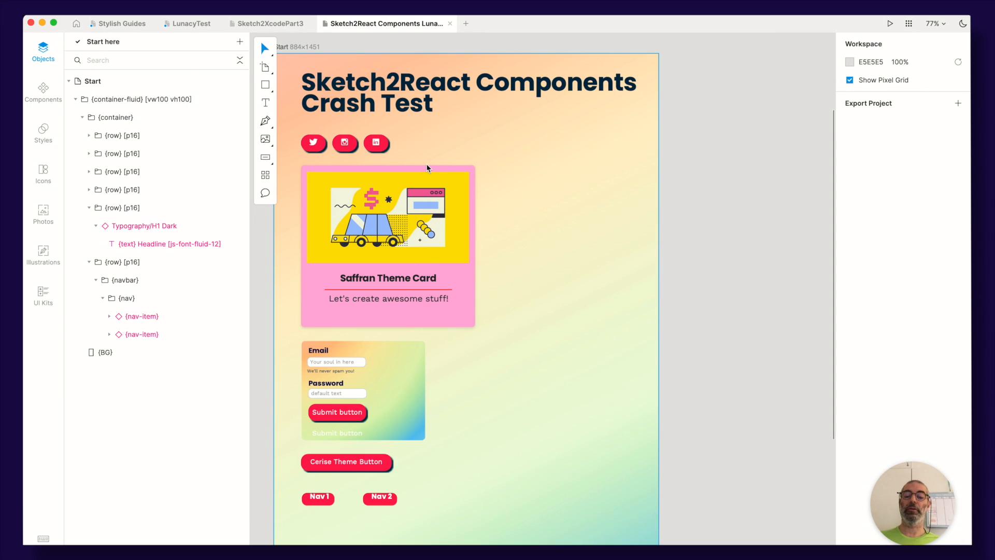
key(super+Tab)
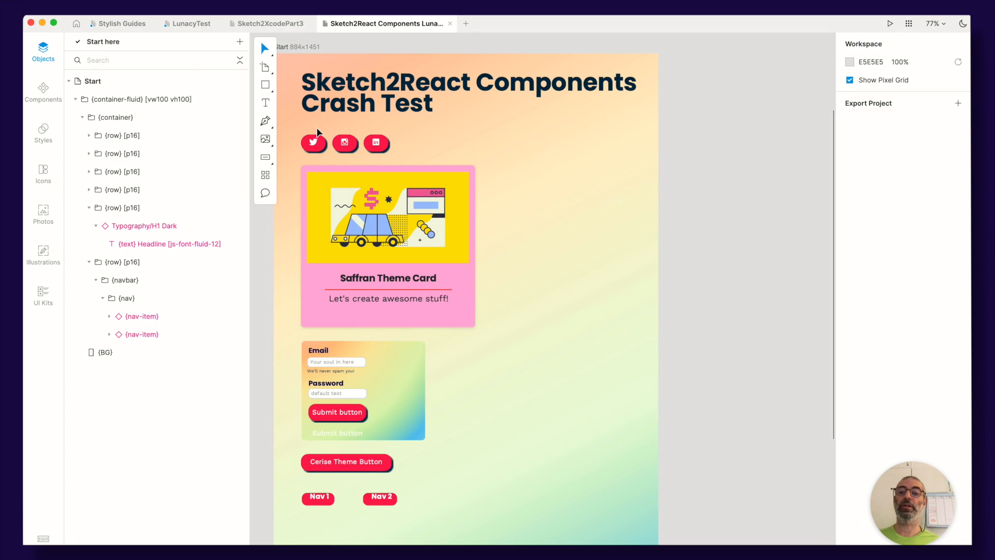
scroll(319, 137, up, 5)
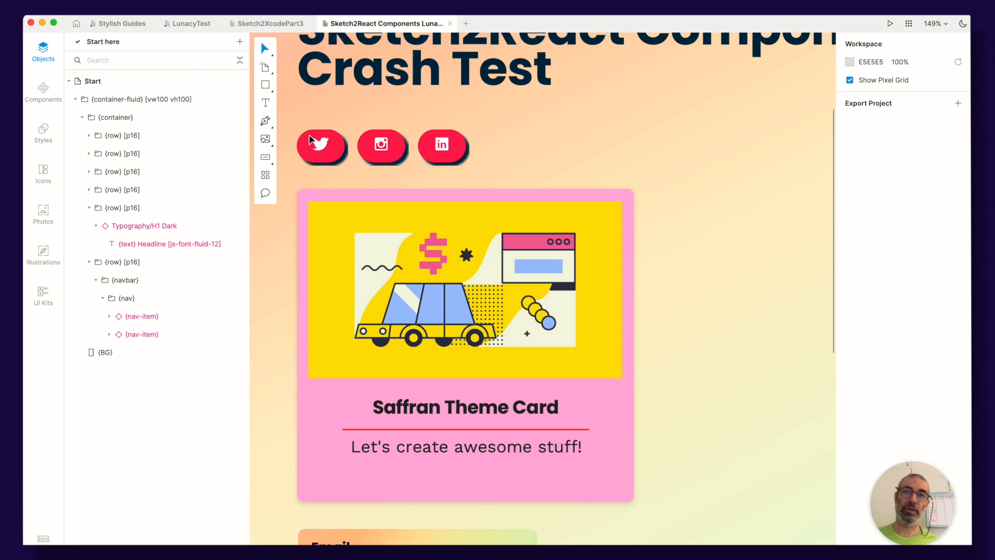
key(super+Tab)
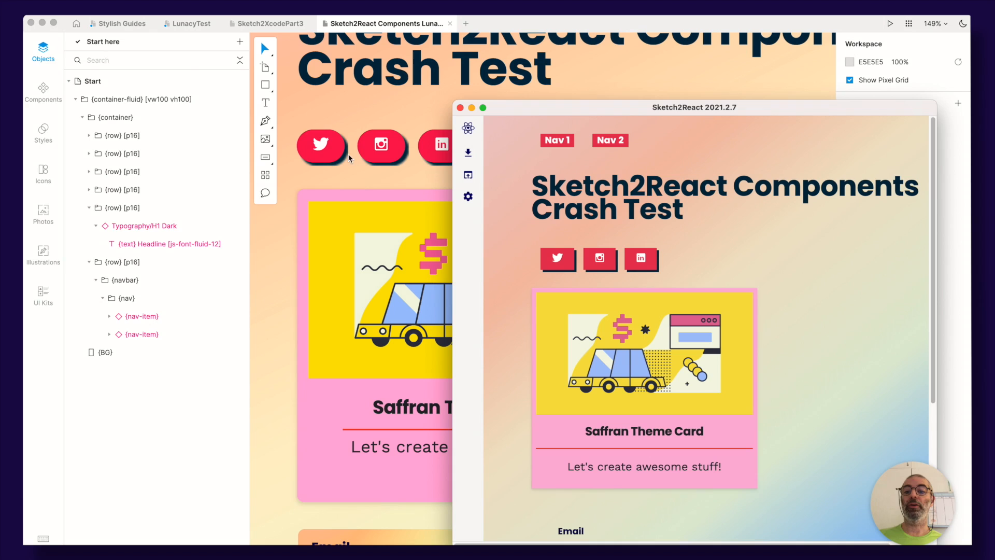
scroll(671, 238, down, 8)
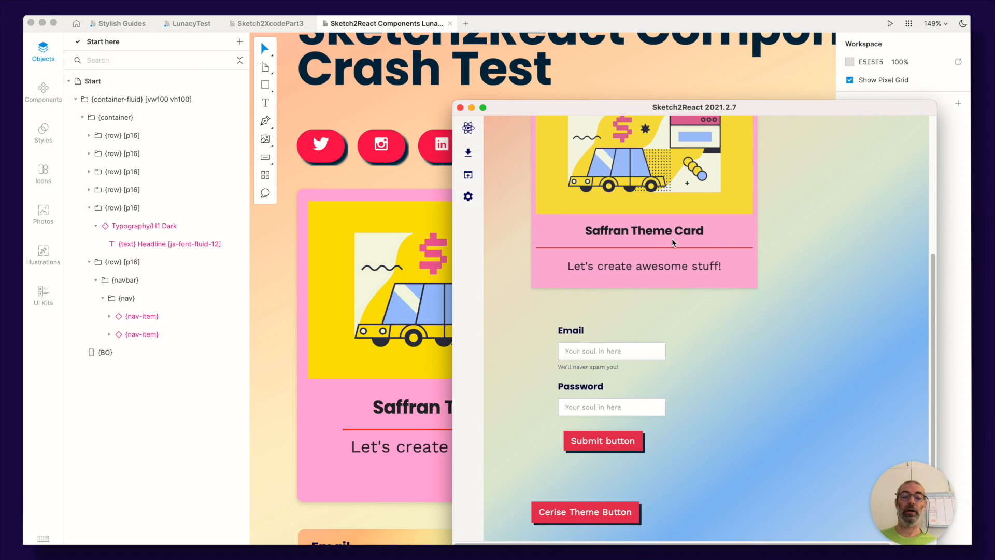
click(594, 353)
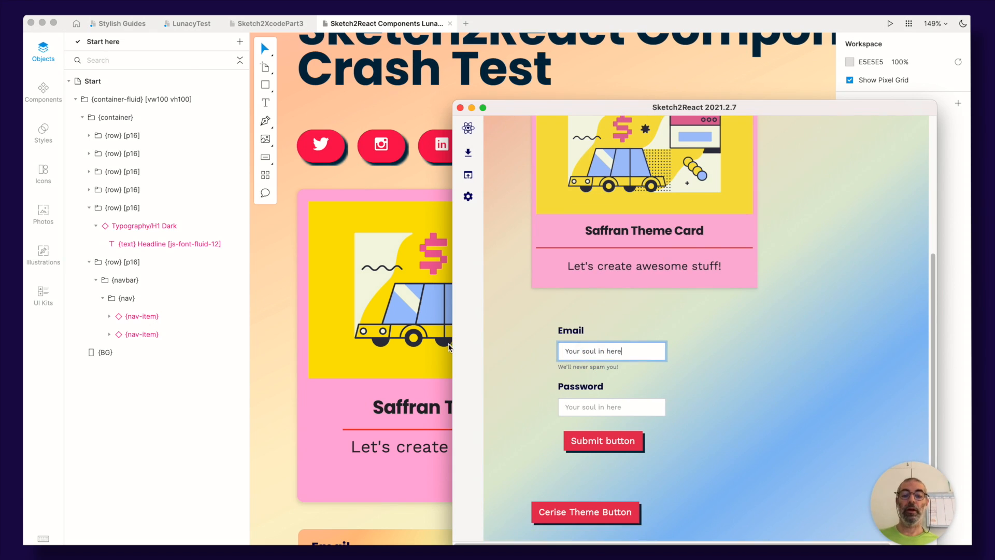
Open the Form component, change its {BG} layer fill to a linear gradient, and save the document
click(294, 306)
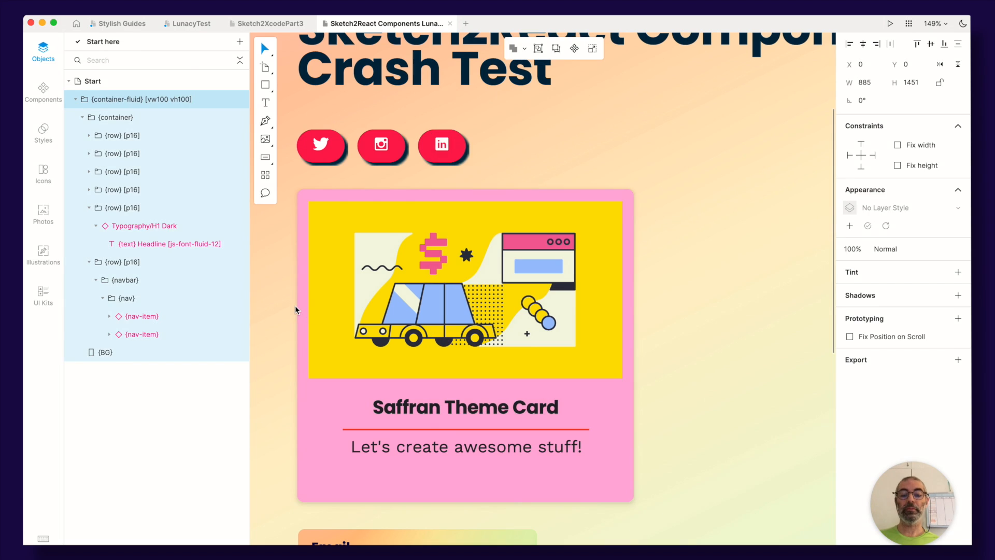
scroll(294, 306, down, 5)
drag(513, 250, 520, 213)
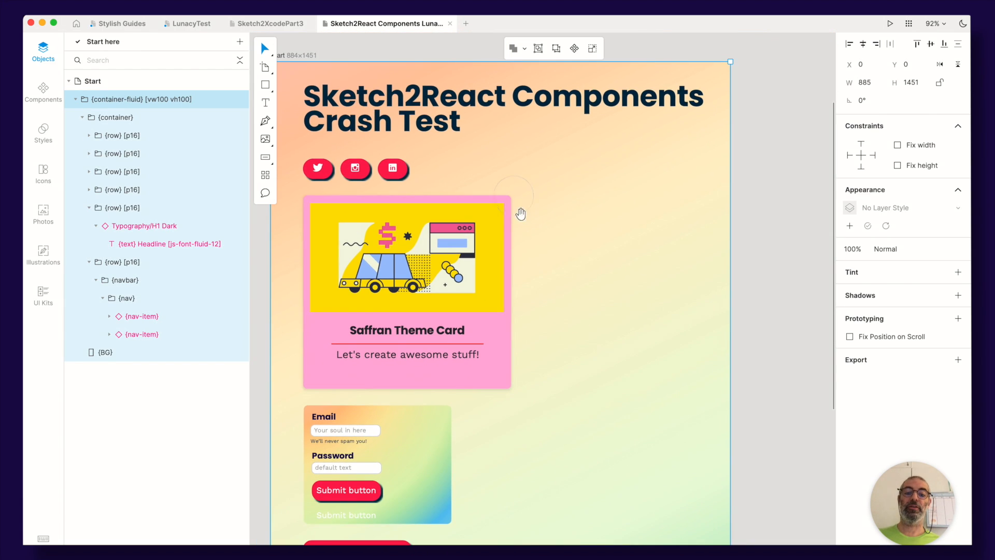
drag(490, 266, 502, 180)
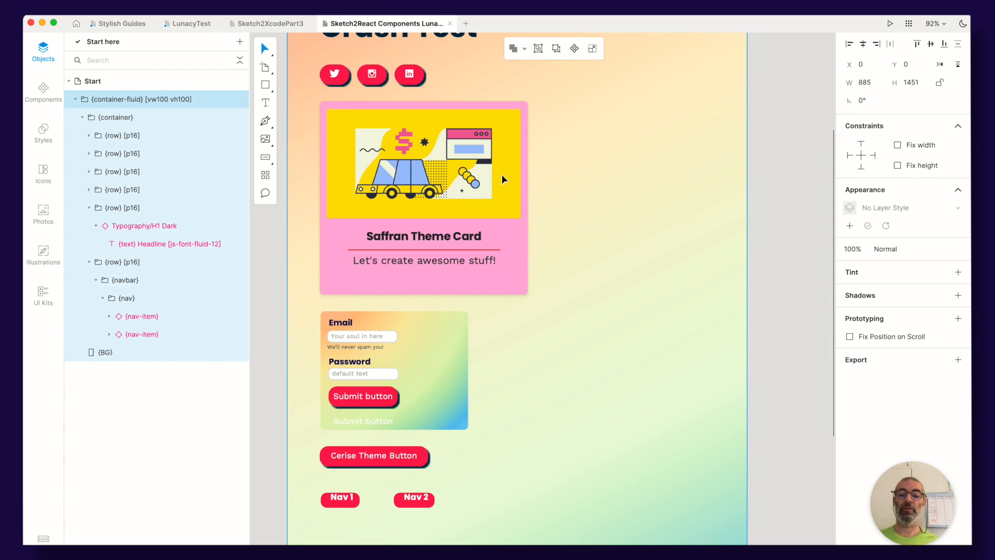
super+click(450, 330)
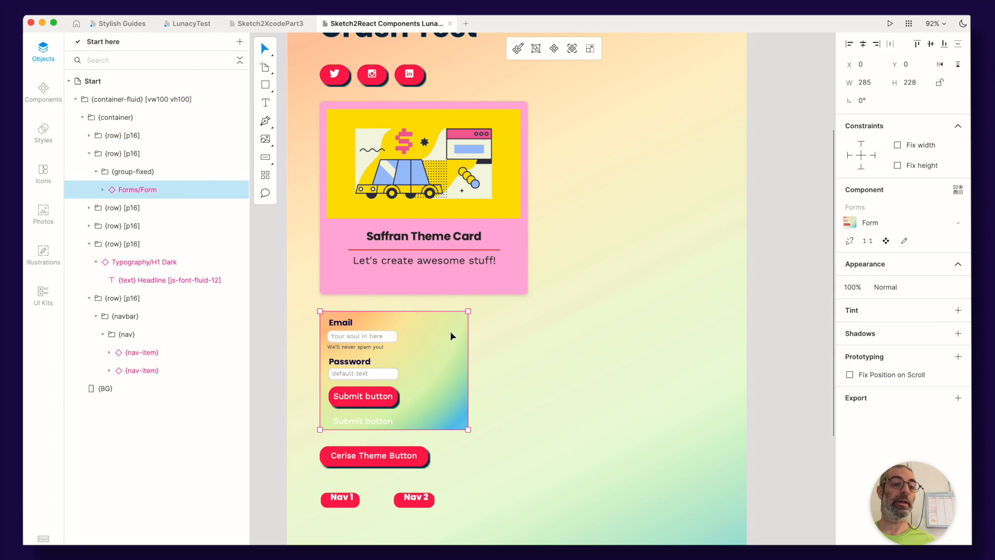
key(Return)
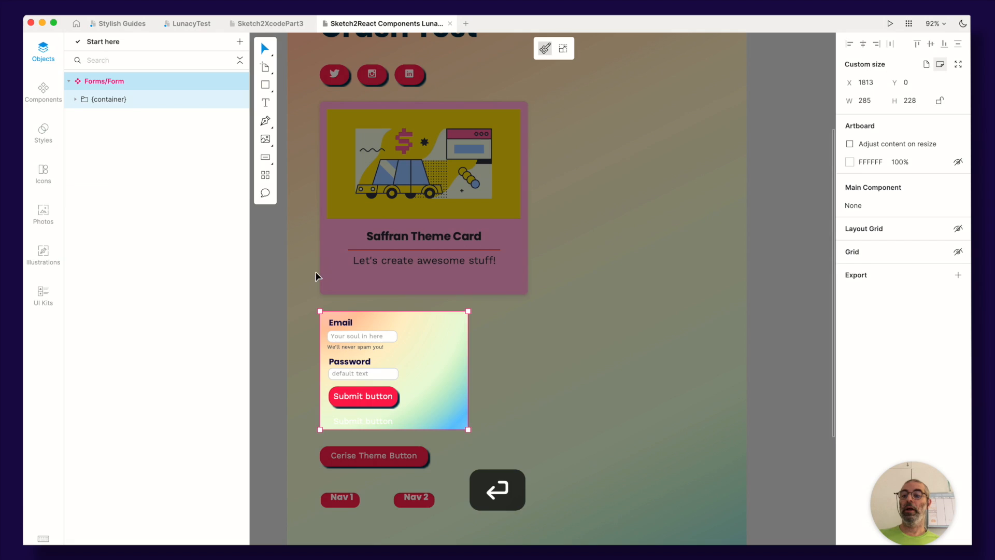
click(75, 99)
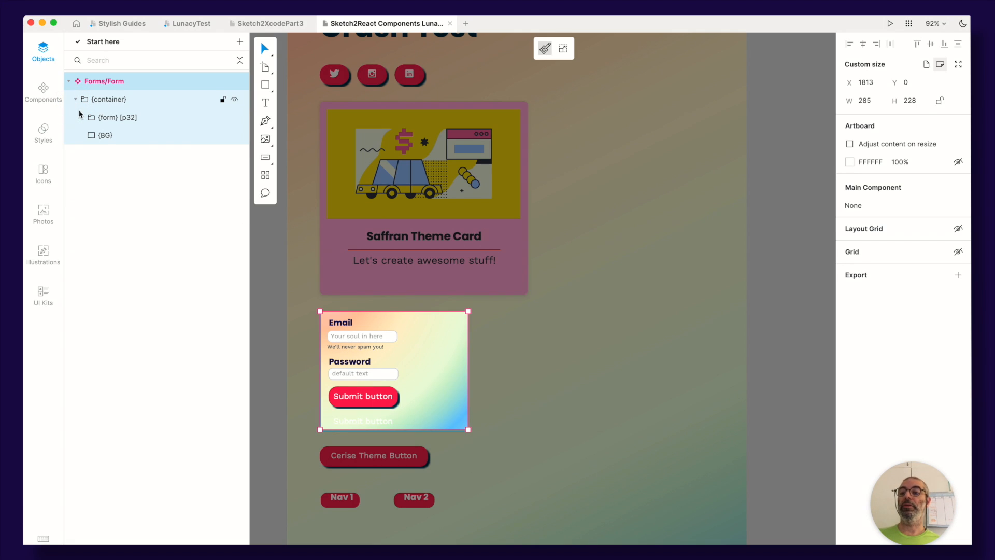
click(92, 135)
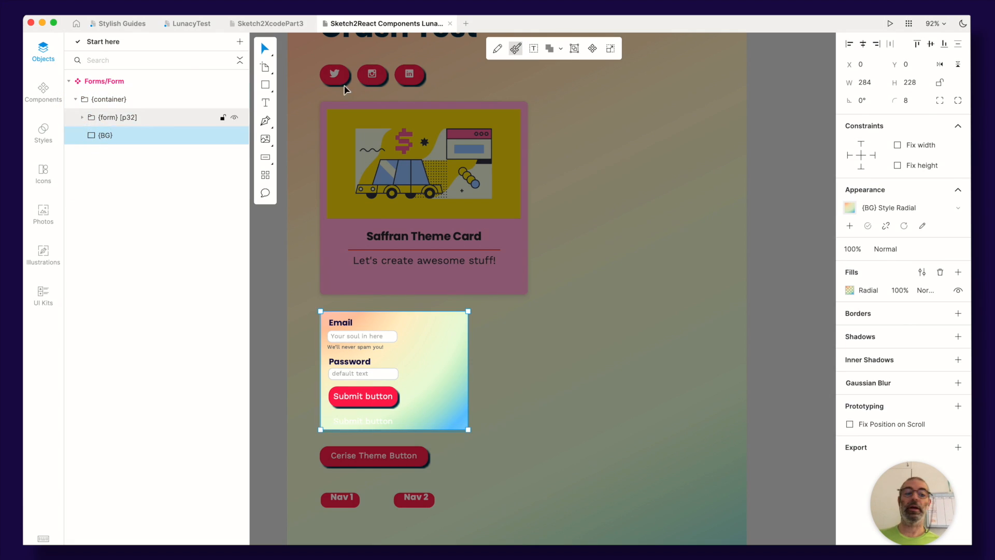
click(850, 290)
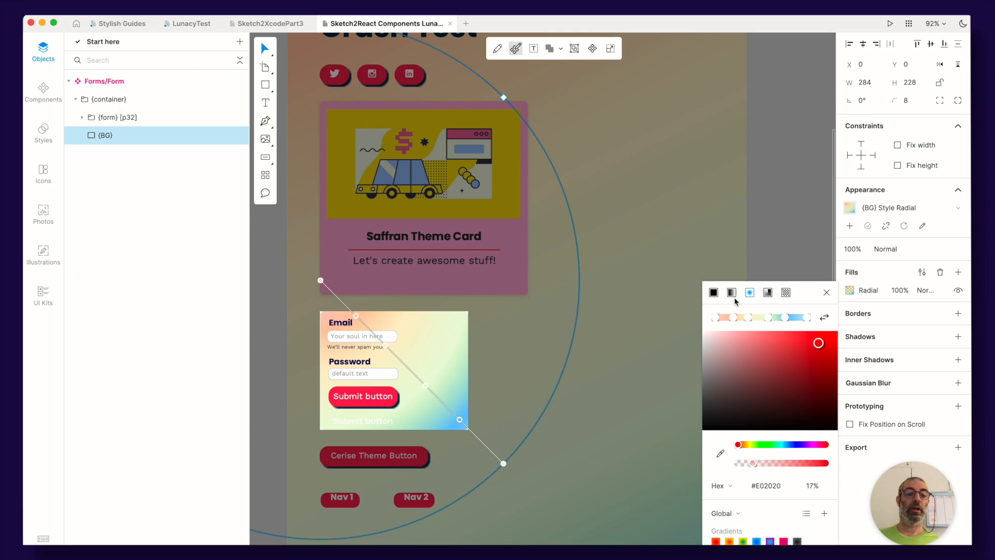
click(732, 294)
click(627, 292)
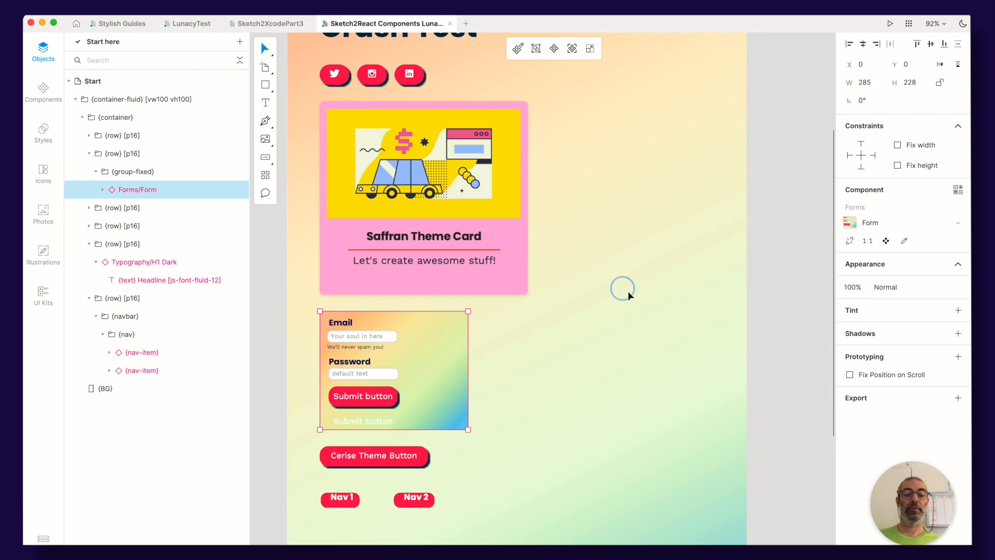
key(super+s)
Check the updated form in the Sketch2React preview, resizing and repositioning the preview window
key(super+Tab)
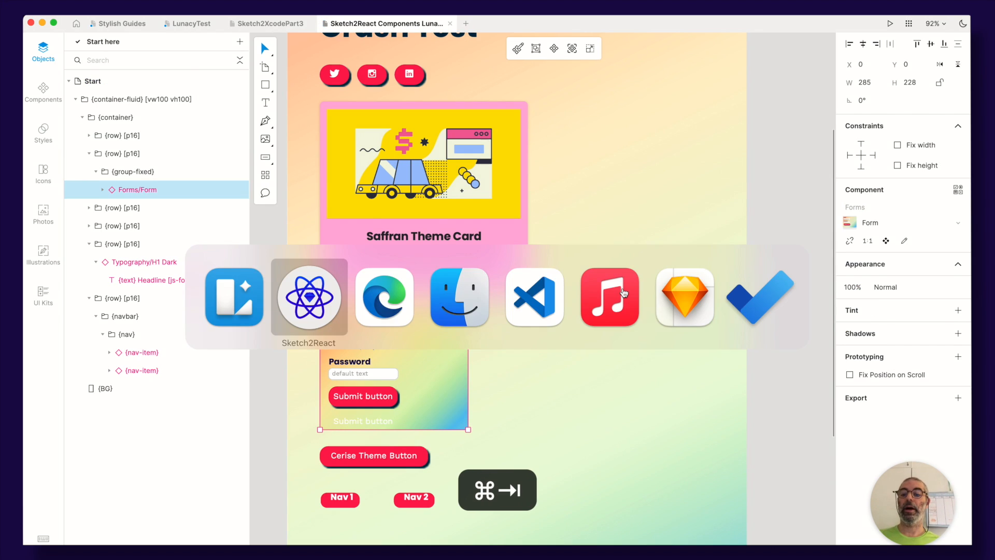
scroll(581, 210, down, 1)
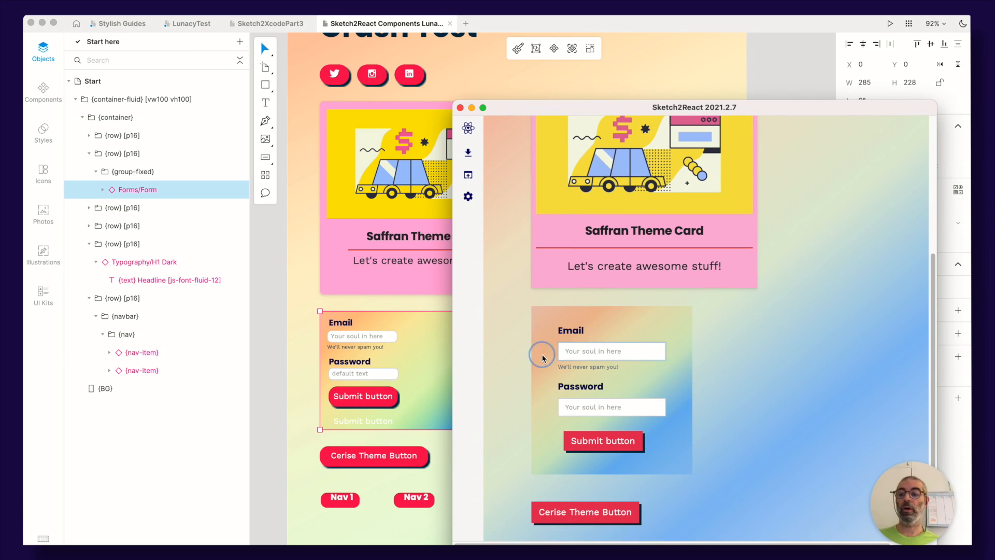
scroll(542, 352, up, 3)
scroll(541, 356, up, 2)
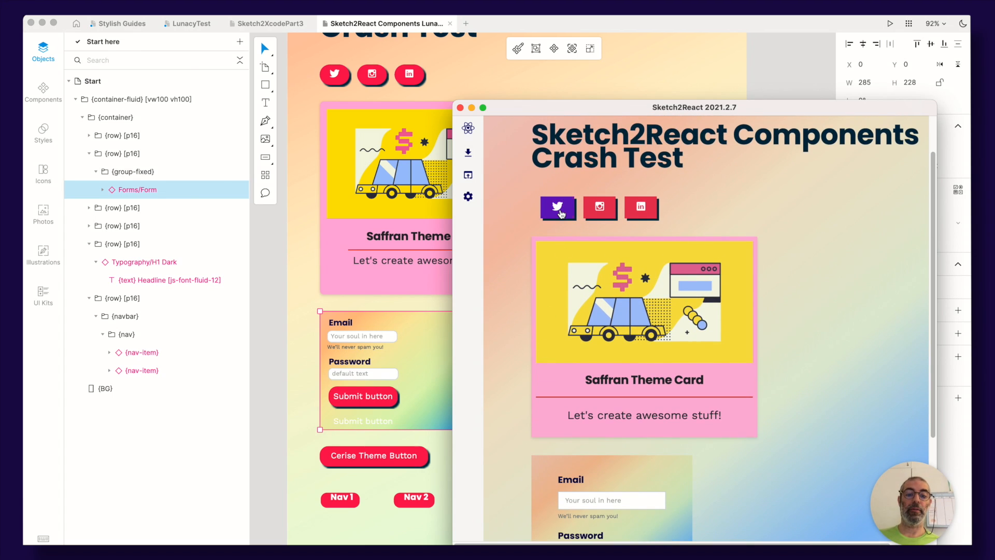
scroll(628, 253, up, 2)
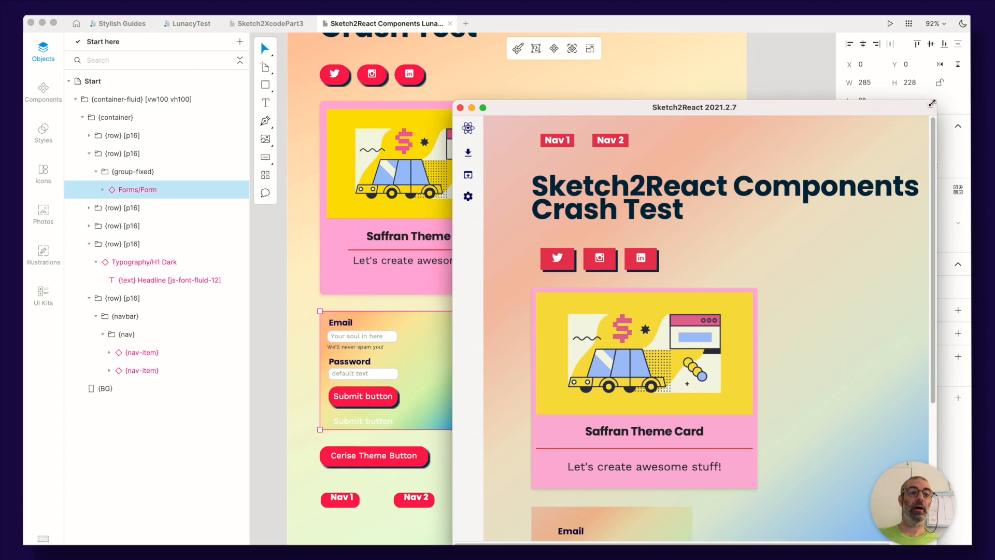
mouse_move(936, 101)
mouse_down()
mouse_move(685, 84)
mouse_move(734, 96)
mouse_move(894, 89)
mouse_up()
click(526, 138)
click(526, 138)
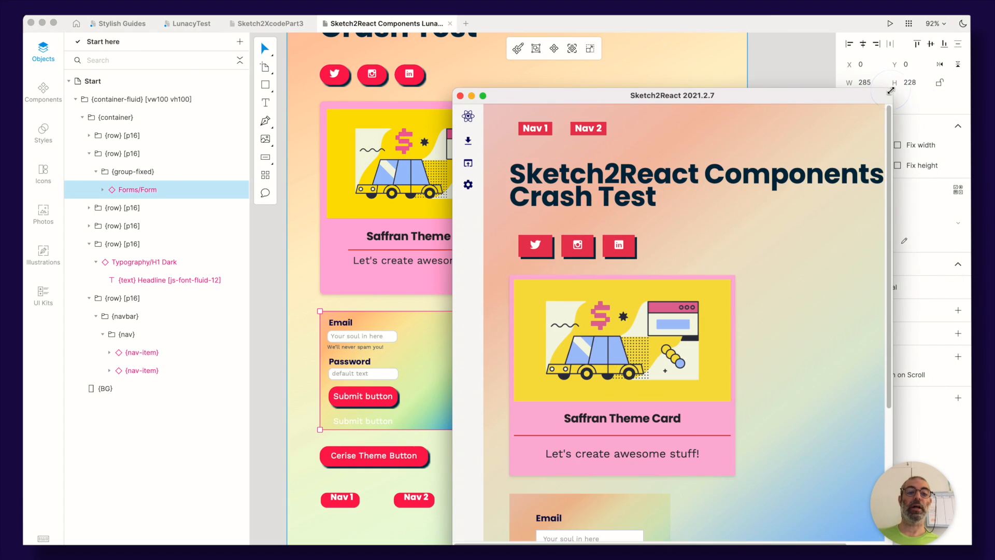
scroll(633, 351, down, 4)
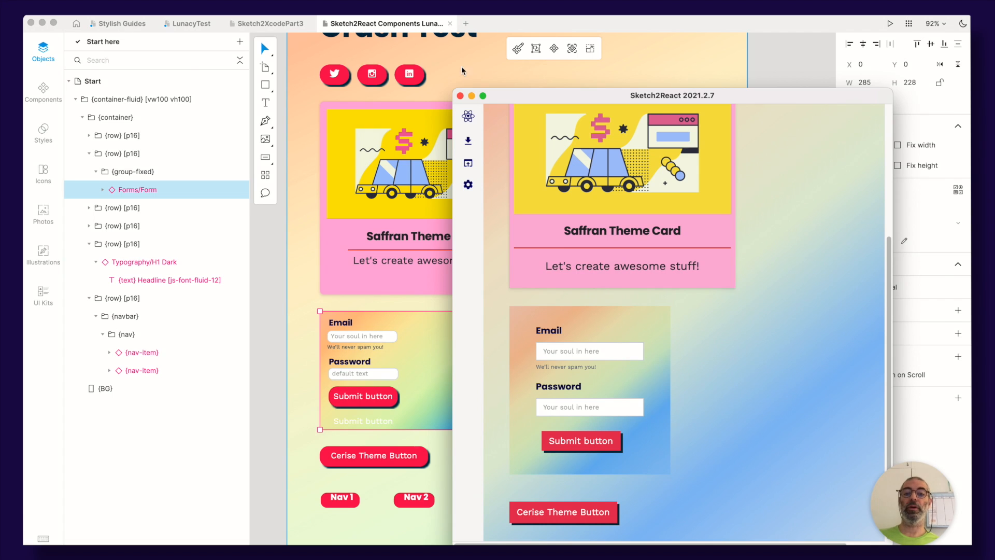
mouse_move(458, 89)
mouse_down()
mouse_move(330, 89)
mouse_move(342, 91)
mouse_up()
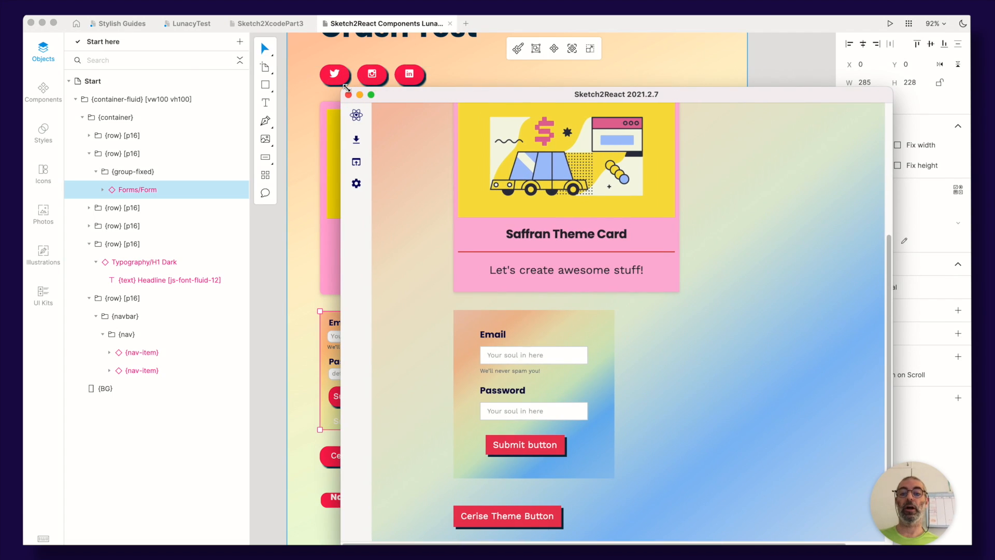
Download the project as HTML from Sketch2React, saving it as S2RLunacy in the Sketch2React Builds folder
click(357, 141)
click(357, 144)
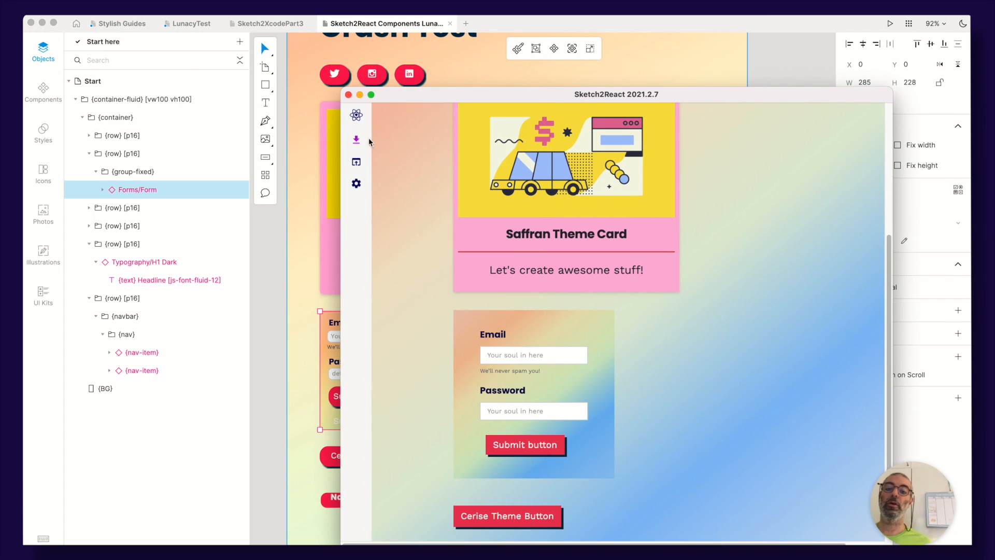
click(356, 144)
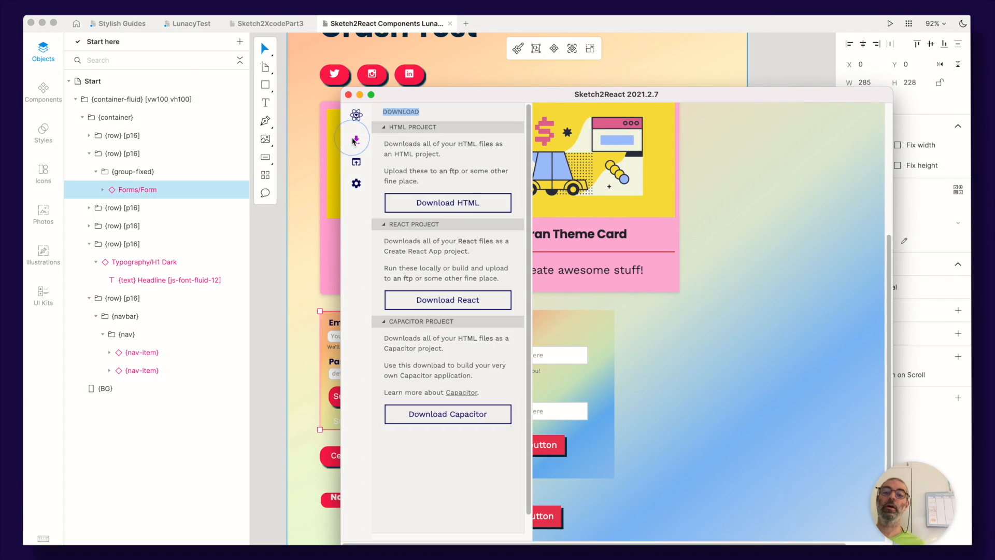
click(449, 118)
click(441, 208)
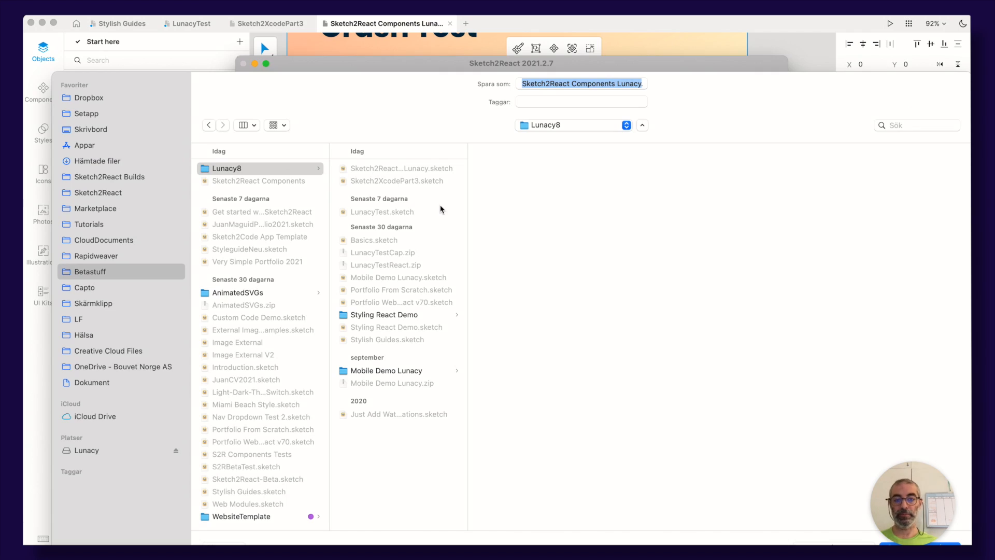
click(116, 176)
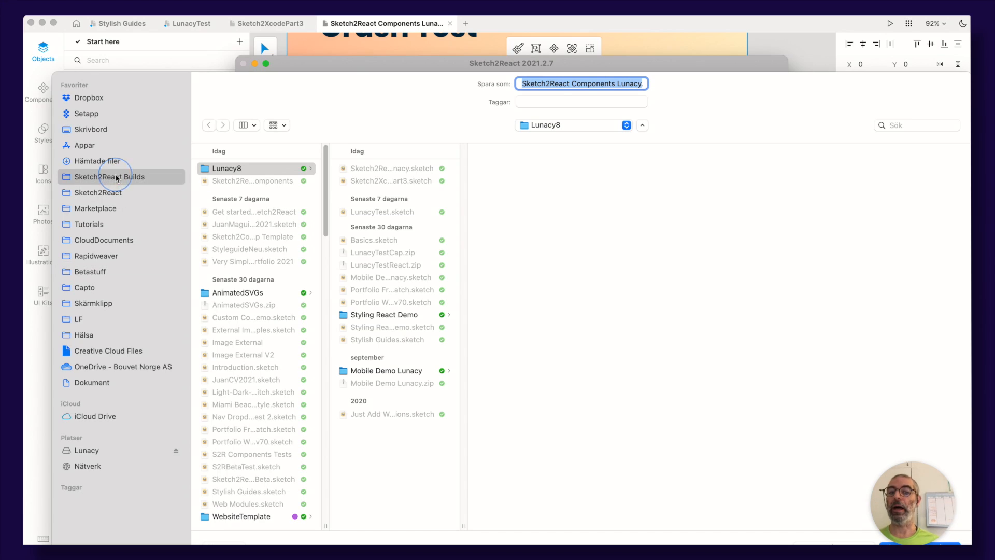
click(577, 85)
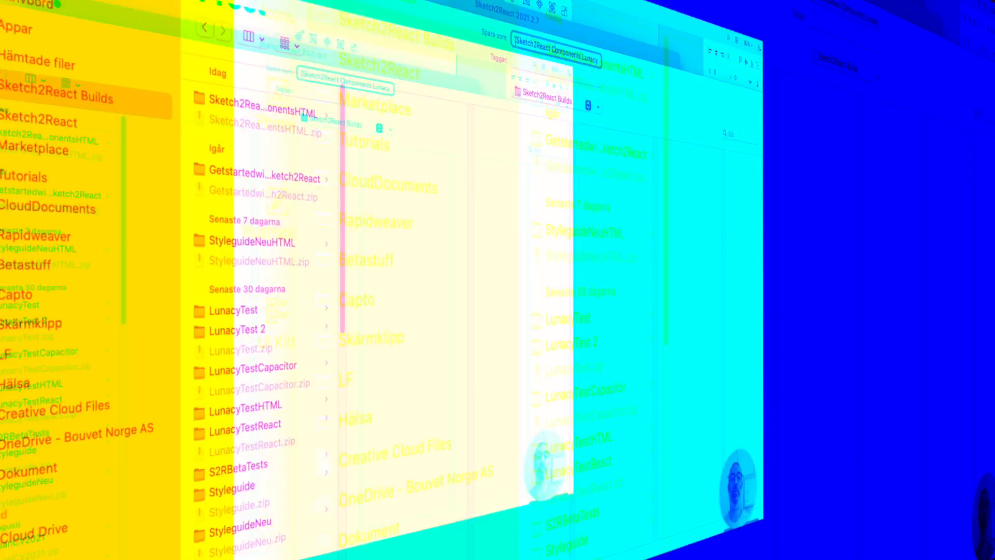
click(609, 84)
click(630, 58)
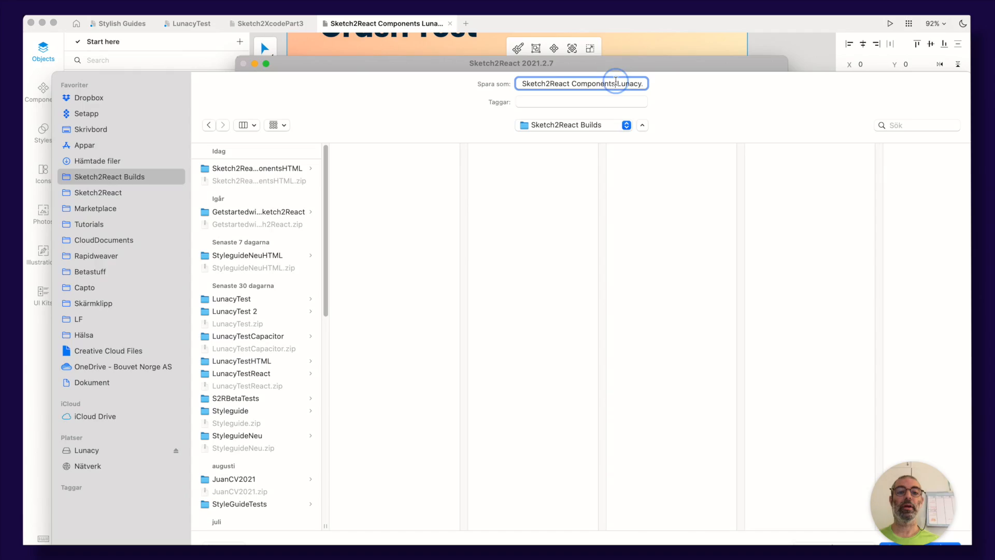
key(BackSpace)
drag(616, 83, 463, 88)
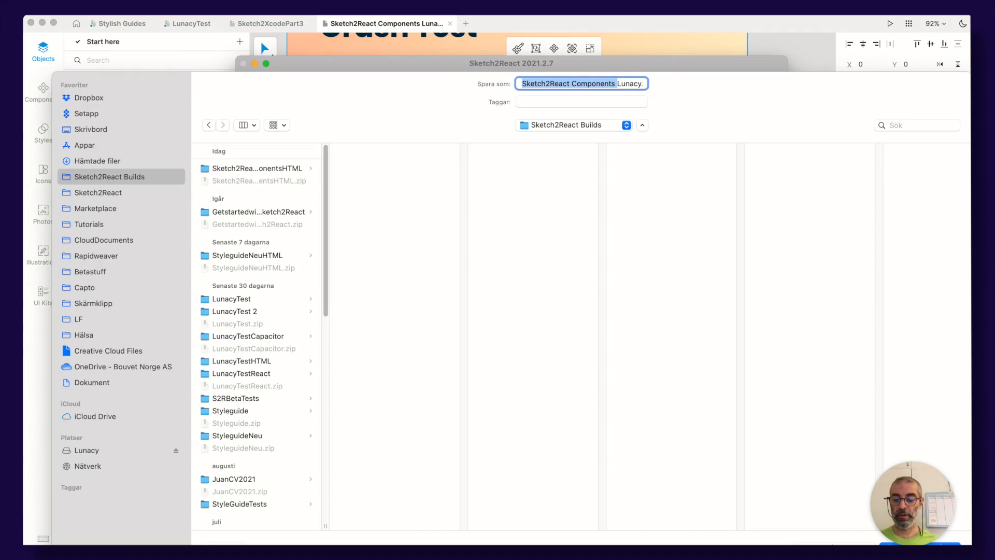
text(S2RLunacy.zip)
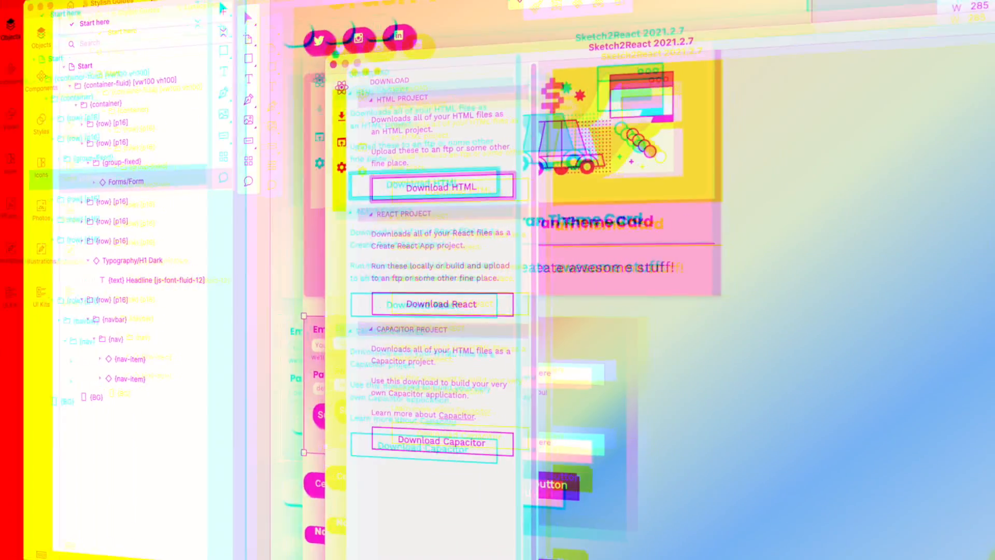
Switch to Finder and close its extra tabs
key(super+Tab)
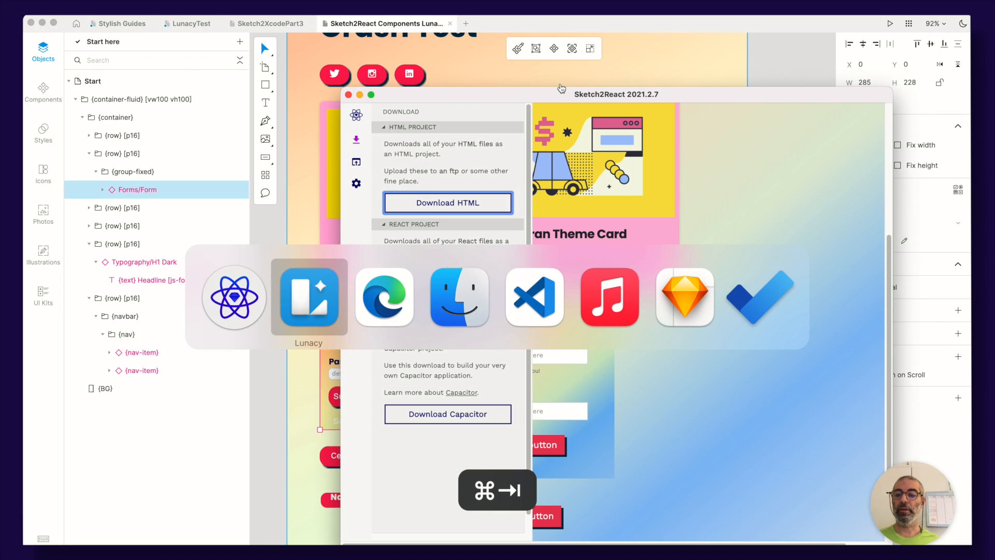
key(super+Tab)
key(super+Tab)
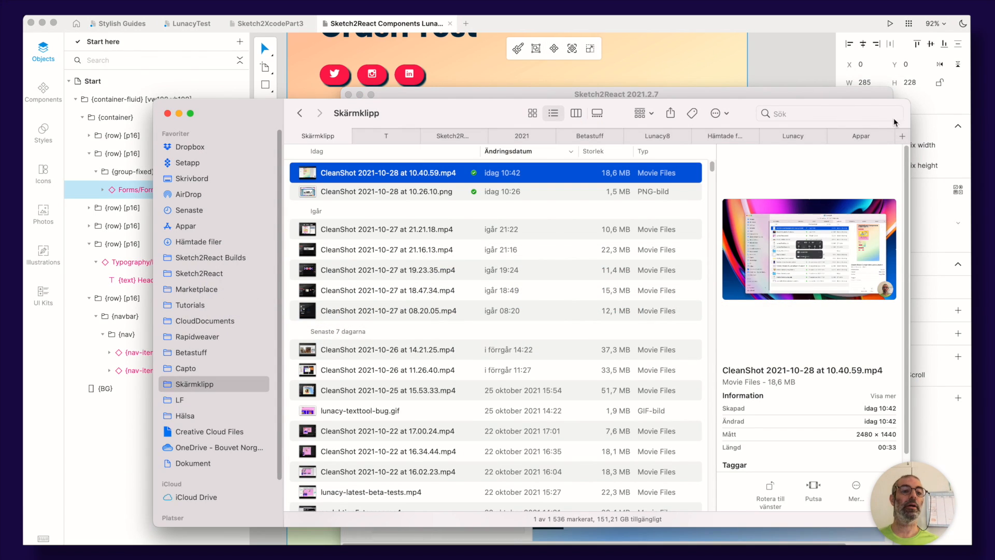
click(860, 135)
key(super+w)
key(super+w)
key(super+w)
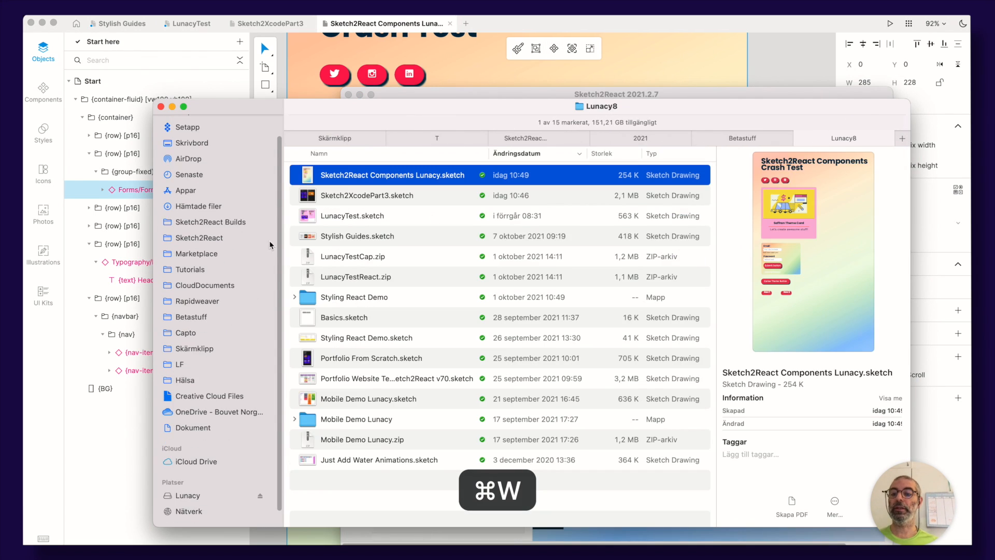
key(super+w)
Unzip S2RLunacyHTML.zip in the Sketch2React Builds folder and select its index.html
super+click(235, 229)
super+click(231, 244)
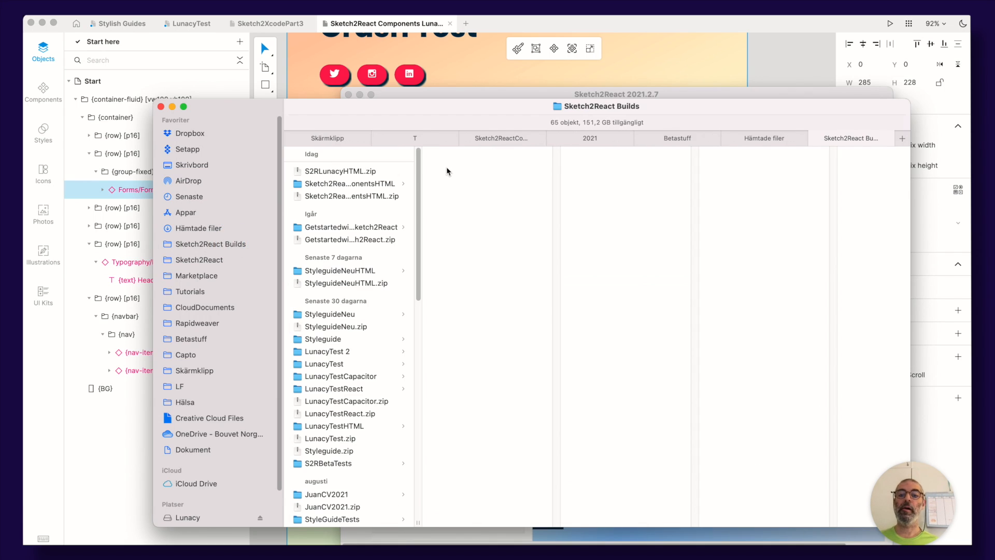
click(303, 172)
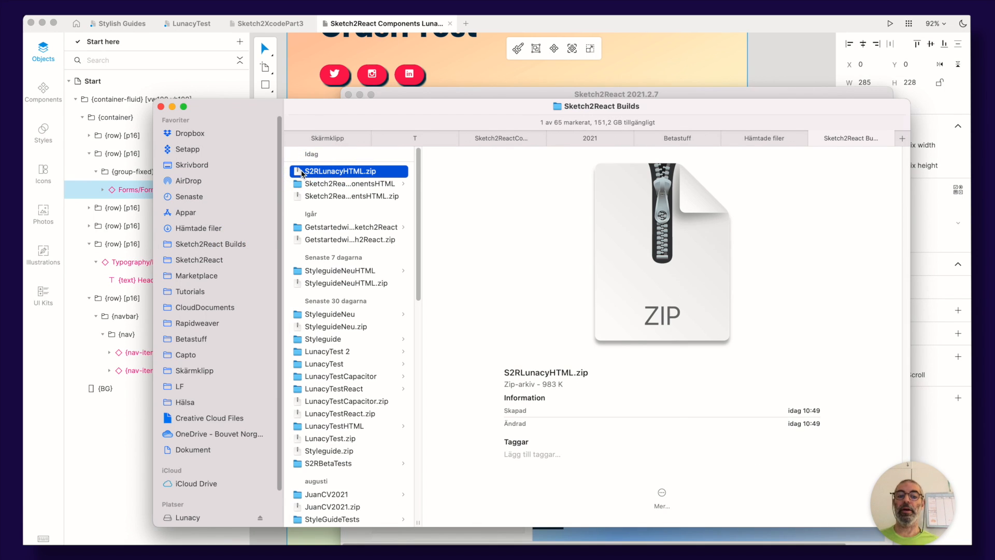
double_click(302, 173)
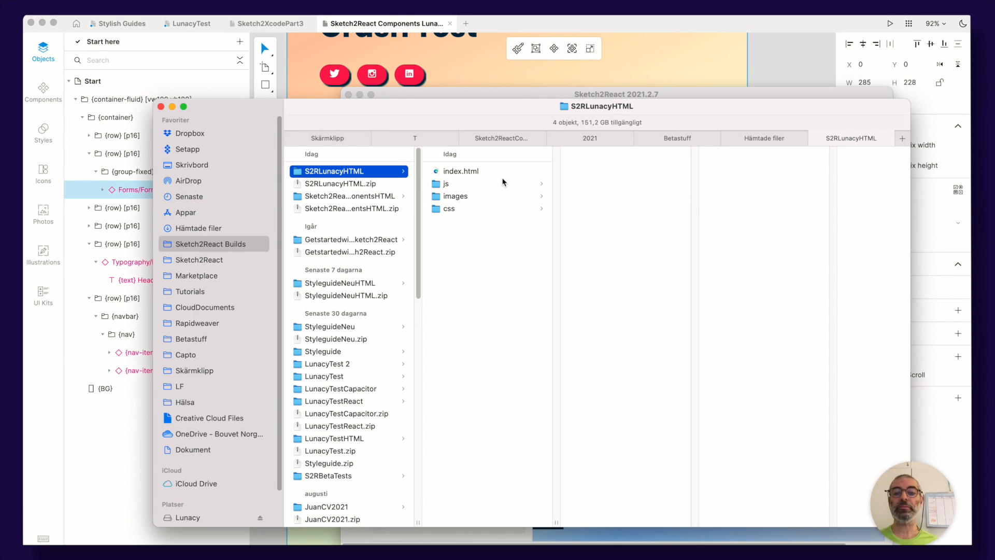
click(448, 174)
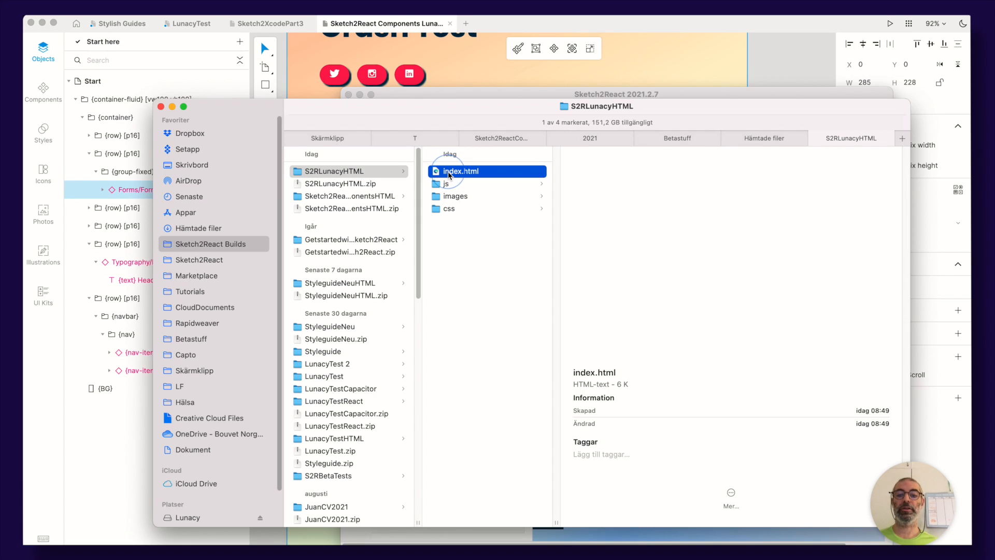
Preview index.html with Quick Look, scrolling down to check the gradient form
key(space)
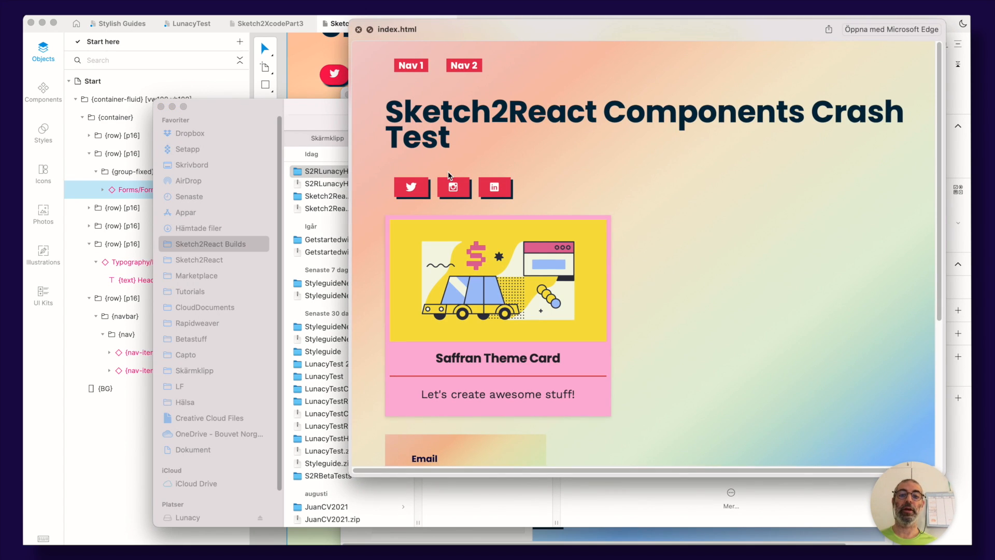
scroll(482, 244, down, 5)
click(445, 260)
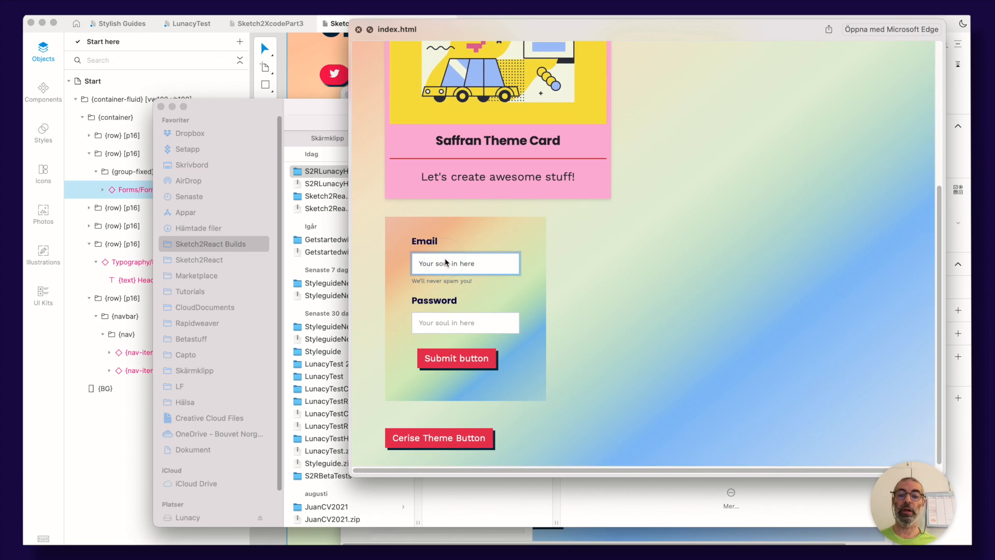
click(424, 261)
drag(424, 262, 428, 283)
key(space)
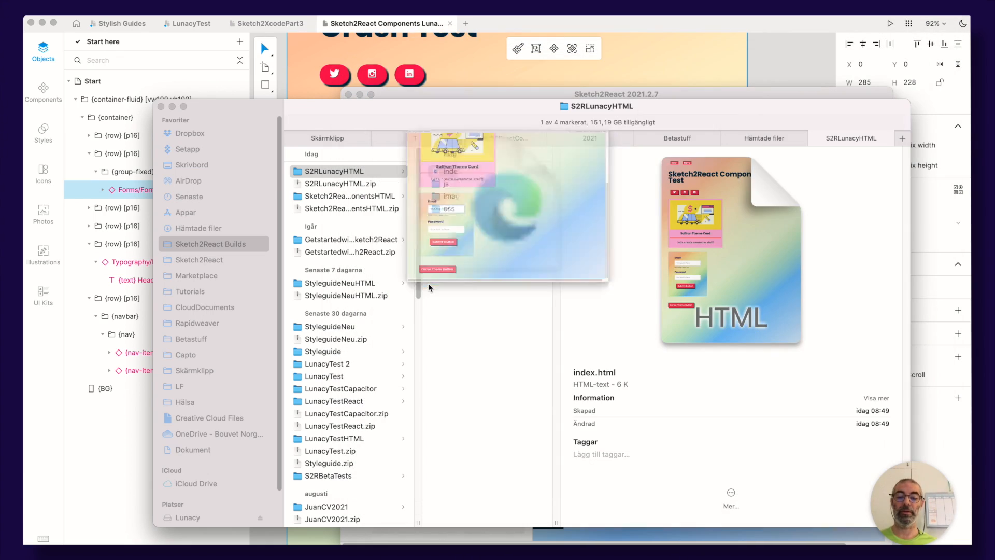
Open the S2RLunacyHTML folder in Visual Studio Code
click(296, 172)
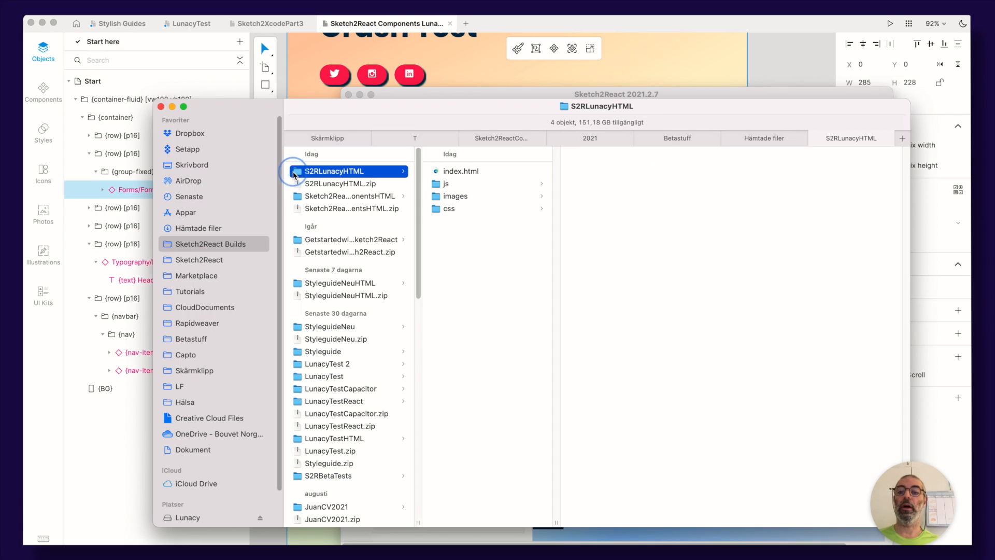
click(295, 173)
drag(296, 173, 681, 543)
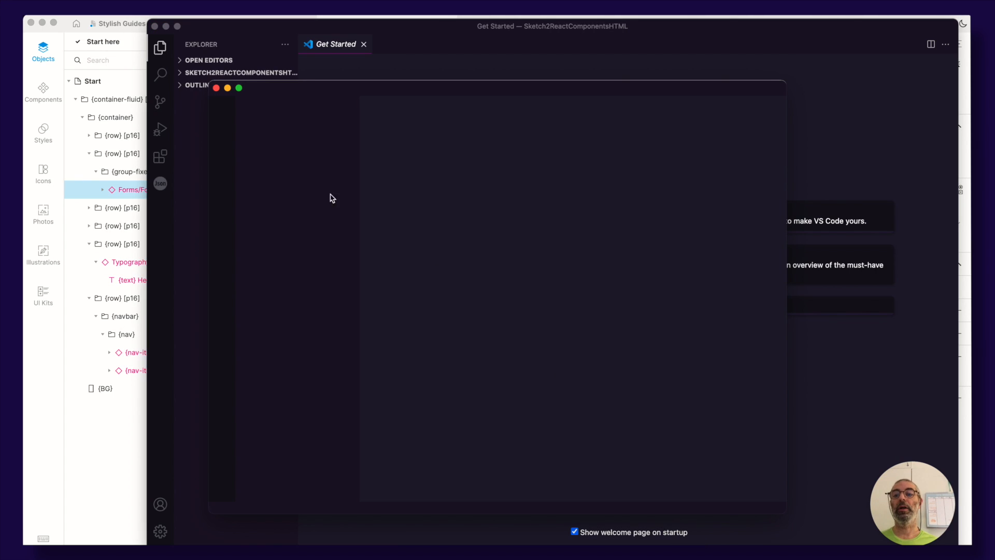
drag(324, 82, 497, 46)
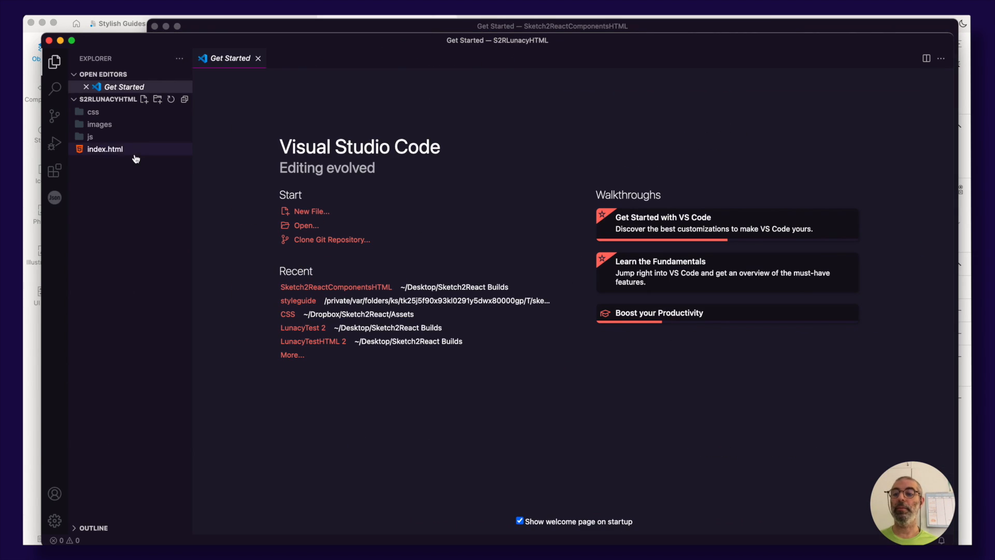
Open index.html in the editor and toggle word wrap
click(86, 149)
click(355, 209)
key(alt+z)
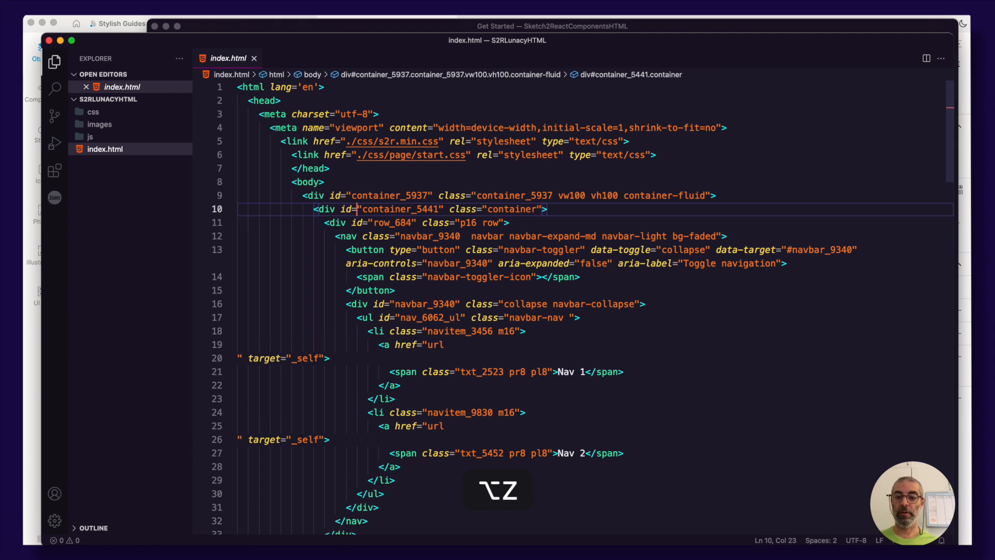
Expand the images folder and view both exported images
click(97, 124)
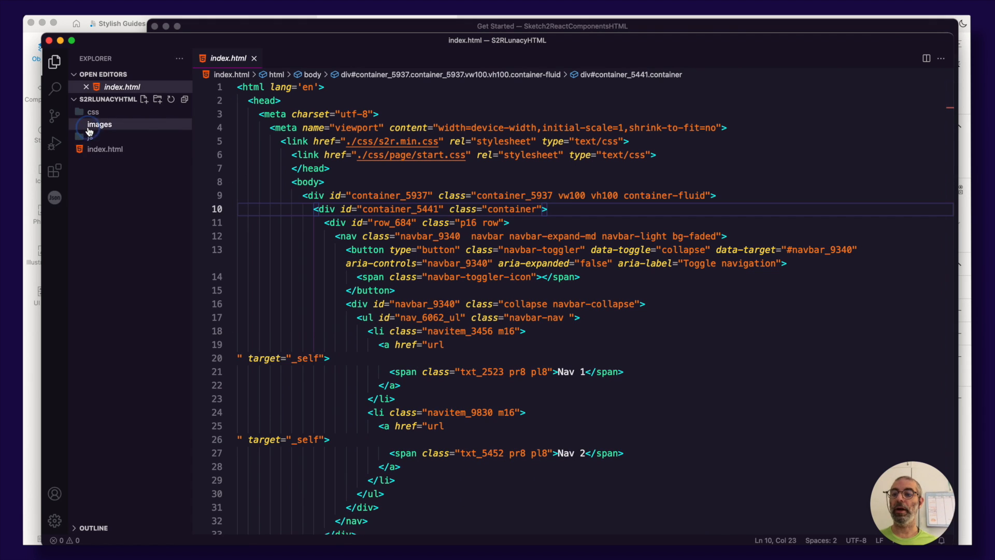
click(97, 136)
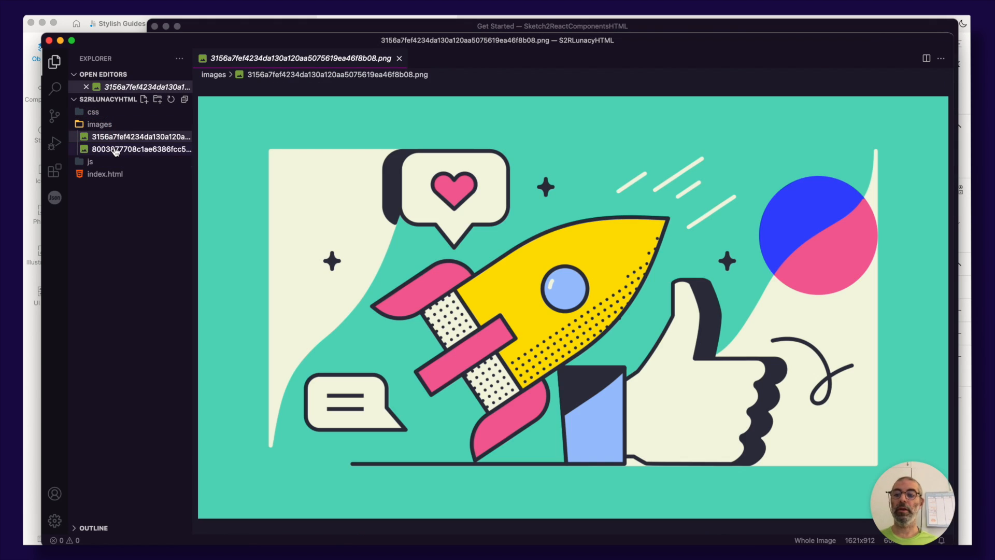
click(115, 150)
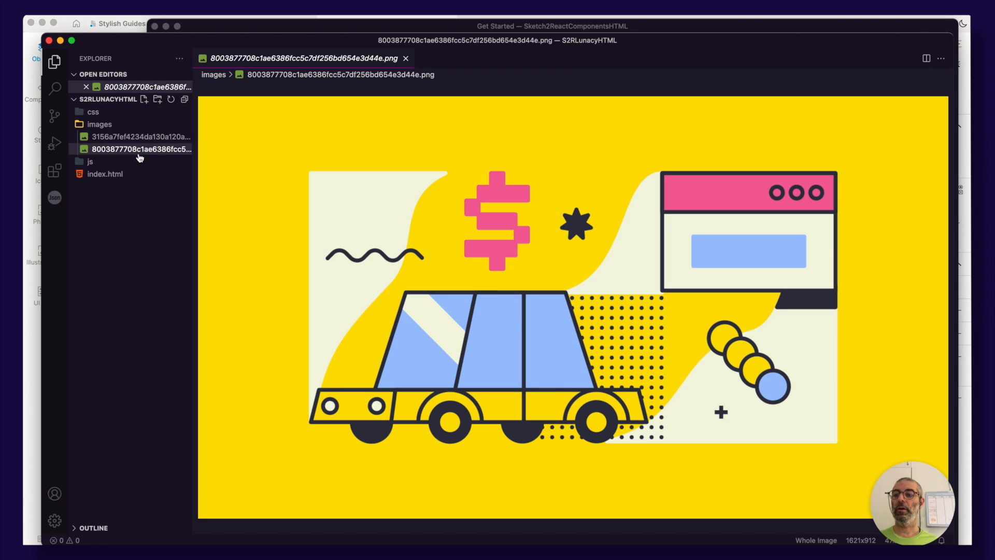
Switch to Sketch2React, close the download panel and scroll the preview down
key(super+Tab)
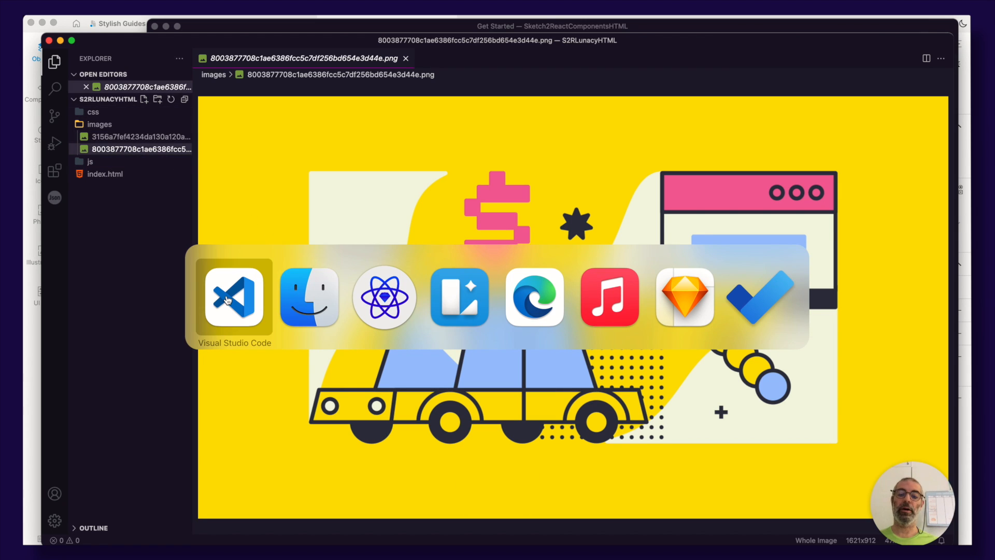
click(384, 308)
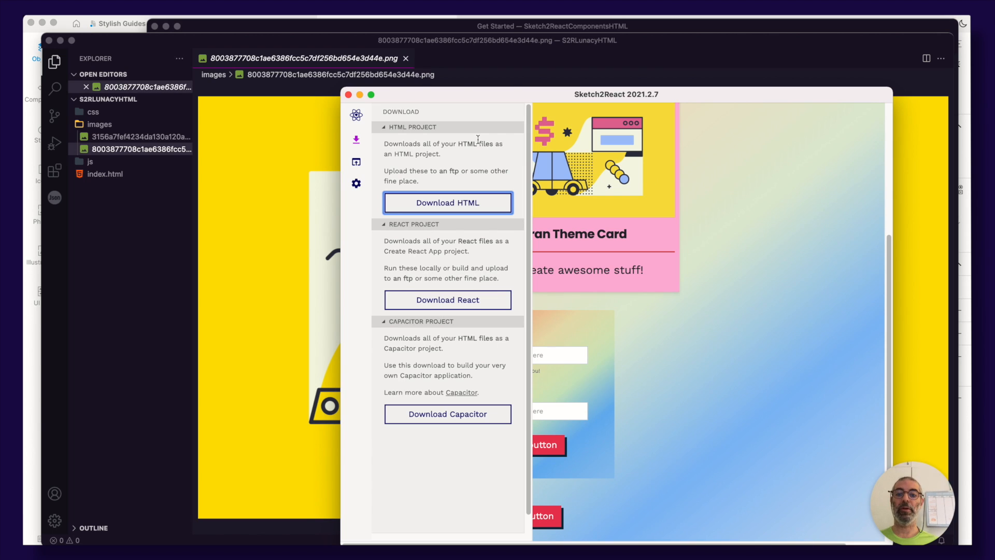
click(354, 144)
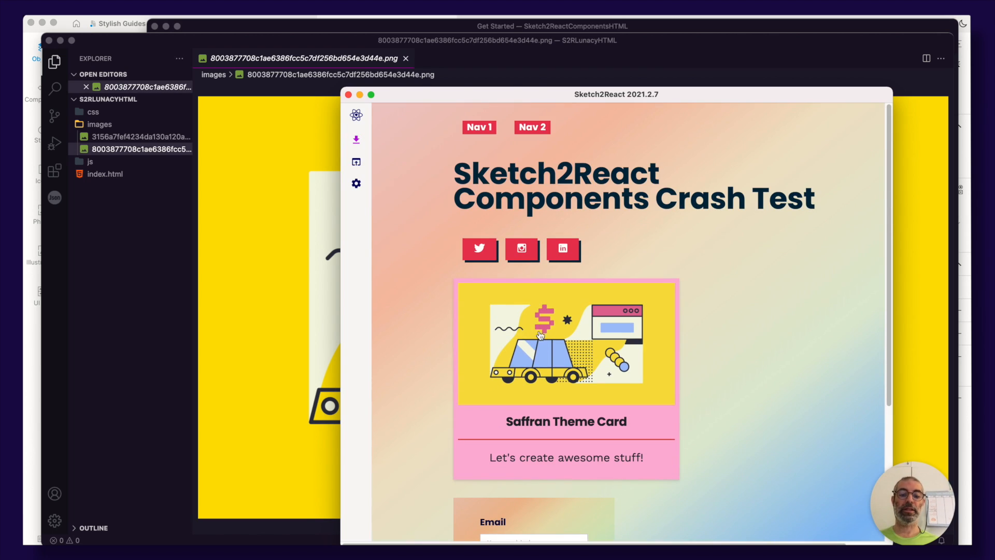
scroll(515, 334, down, 3)
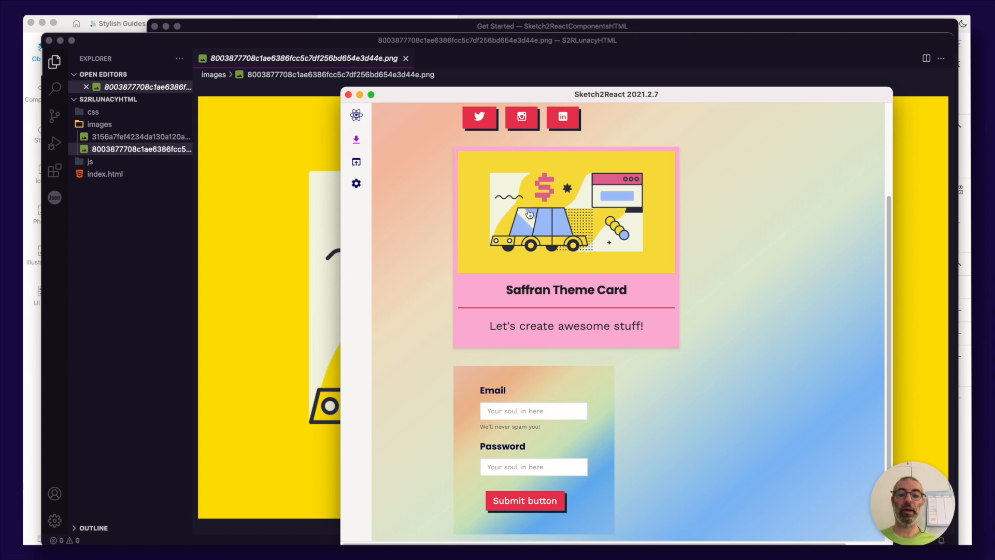
Return to the code editor and open css/page/start.css
click(249, 203)
click(138, 137)
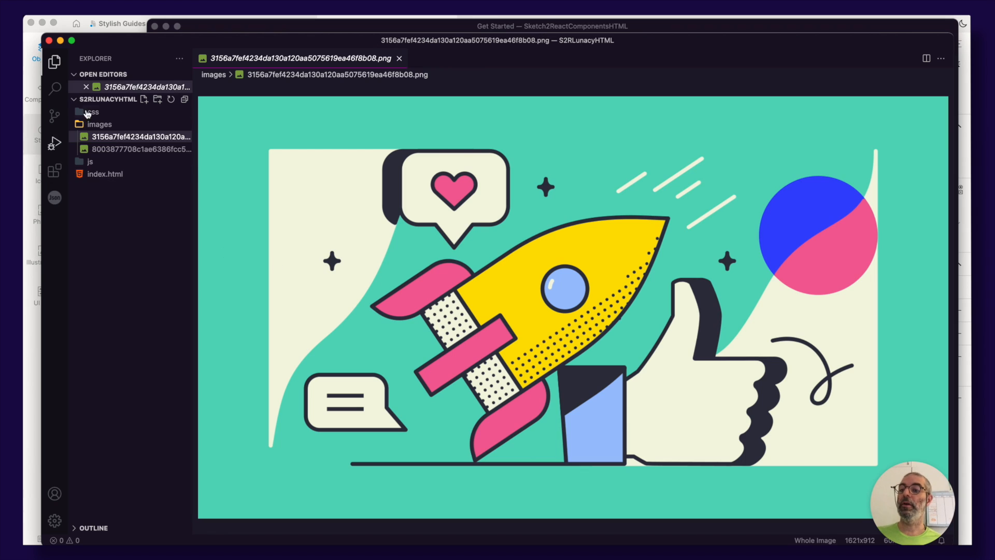
click(102, 112)
click(100, 125)
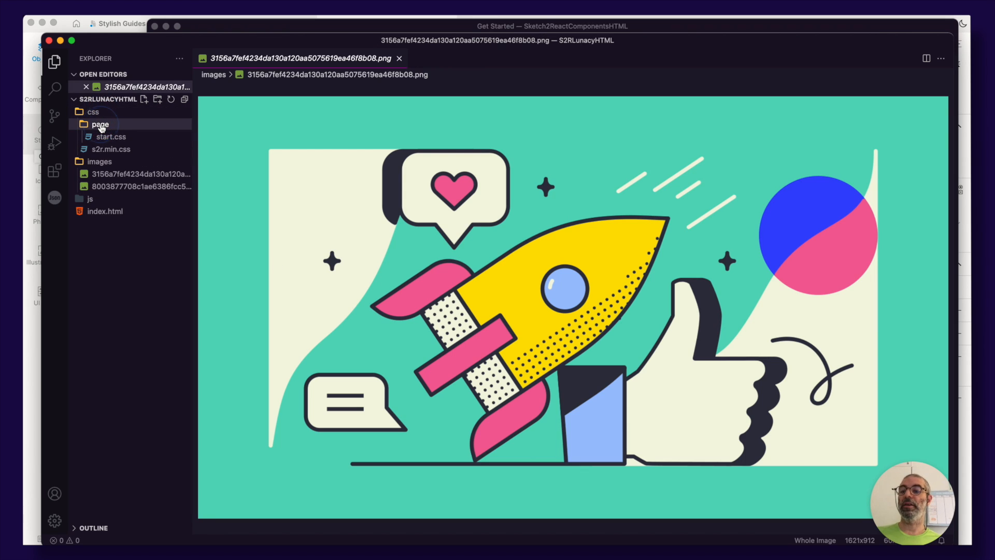
click(106, 137)
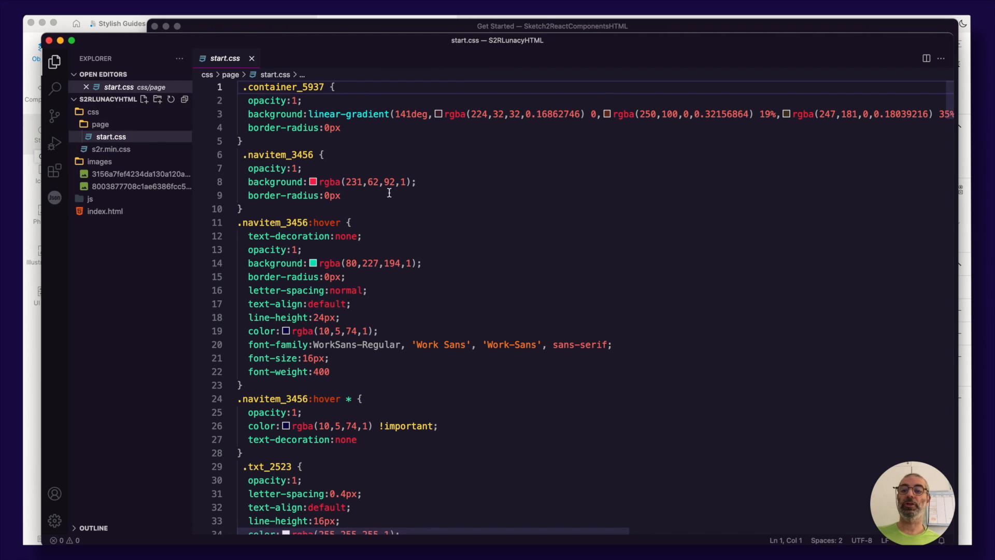
Scroll through start.css and expand the js folder to inspect its files
scroll(388, 193, down, 15)
scroll(389, 194, down, 20)
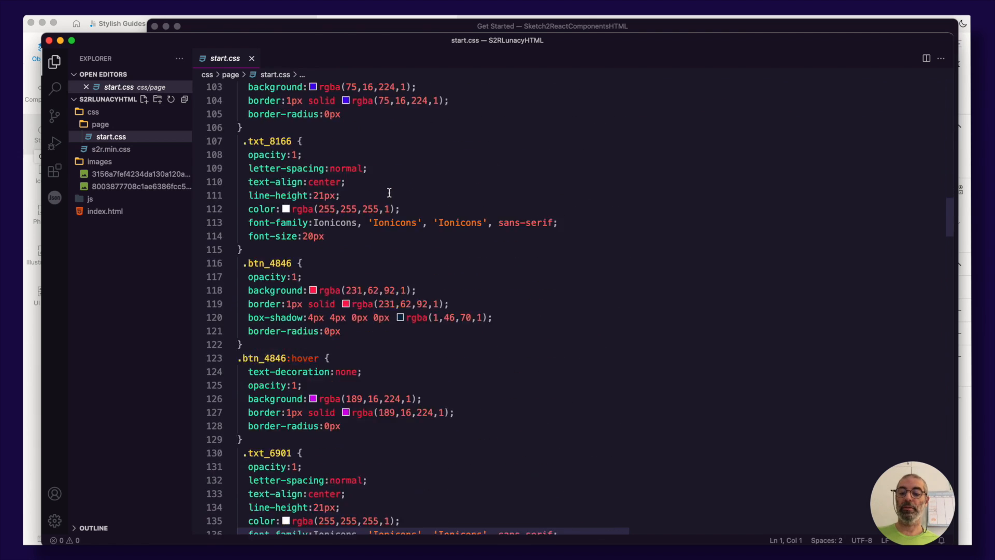
scroll(388, 193, up, 20)
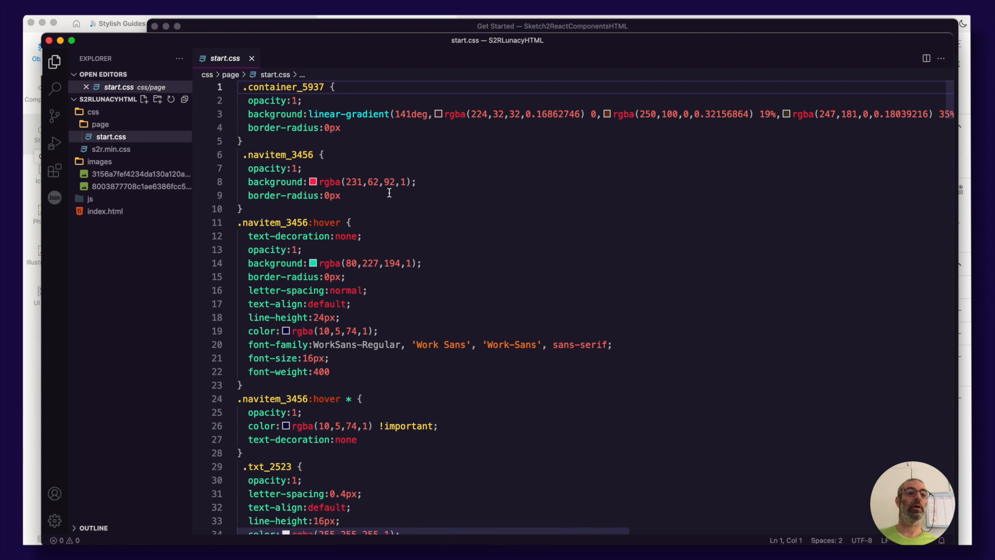
click(91, 199)
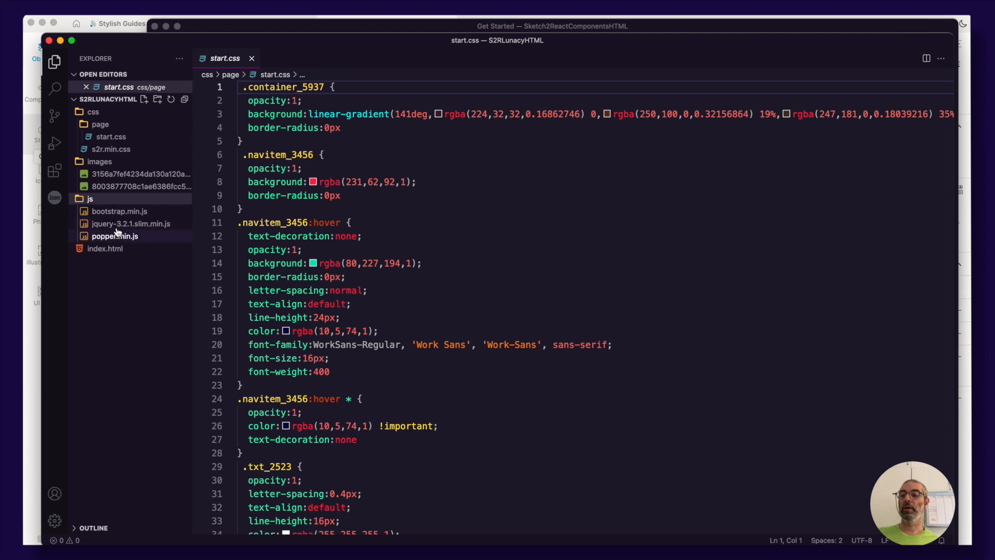
Collapse the js folder in the code editor and switch back to Lunacy
click(91, 199)
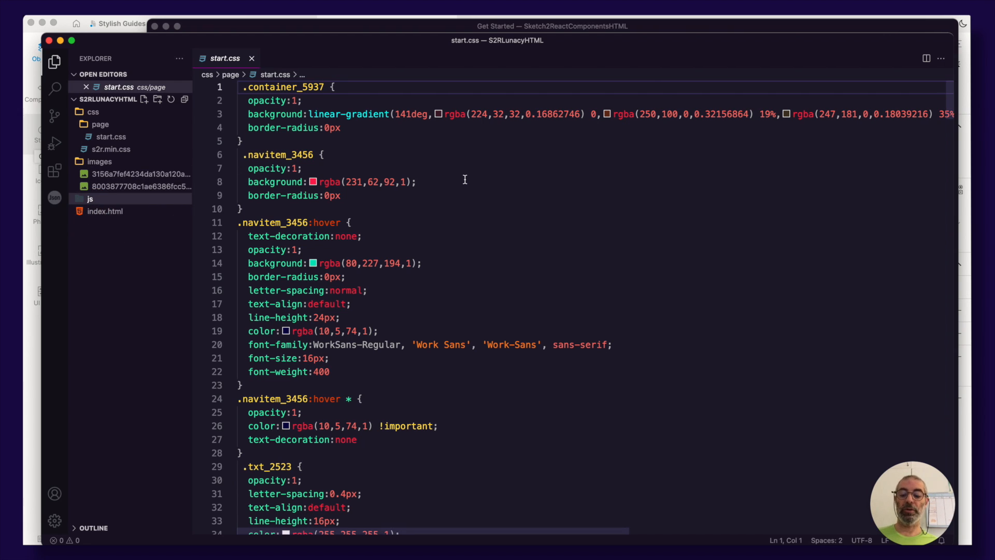
key(super+Tab)
key(super+Tab)
key(super+Tab)
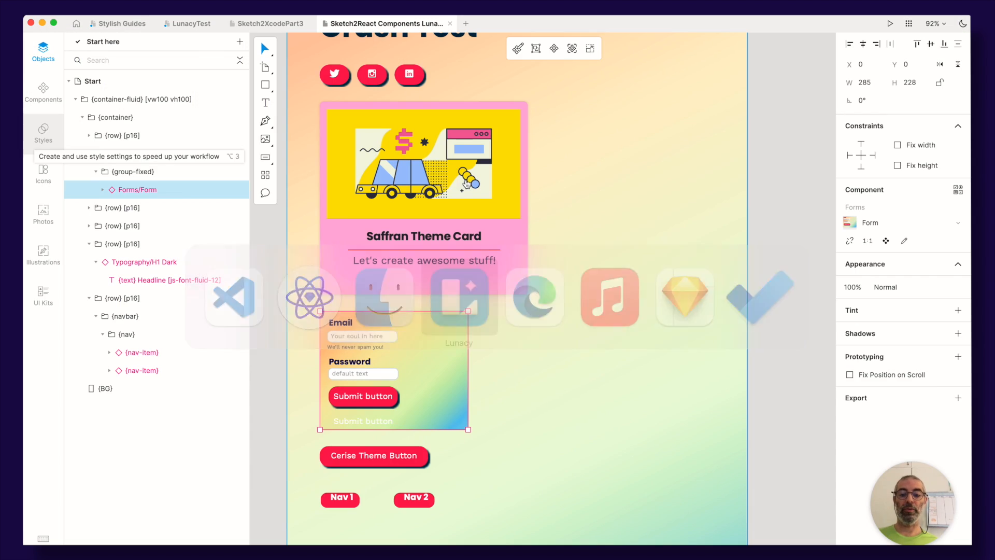
Deselect the form on the Lunacy canvas and bring the Sketch2React preview window to the front
click(270, 241)
key(super+Tab)
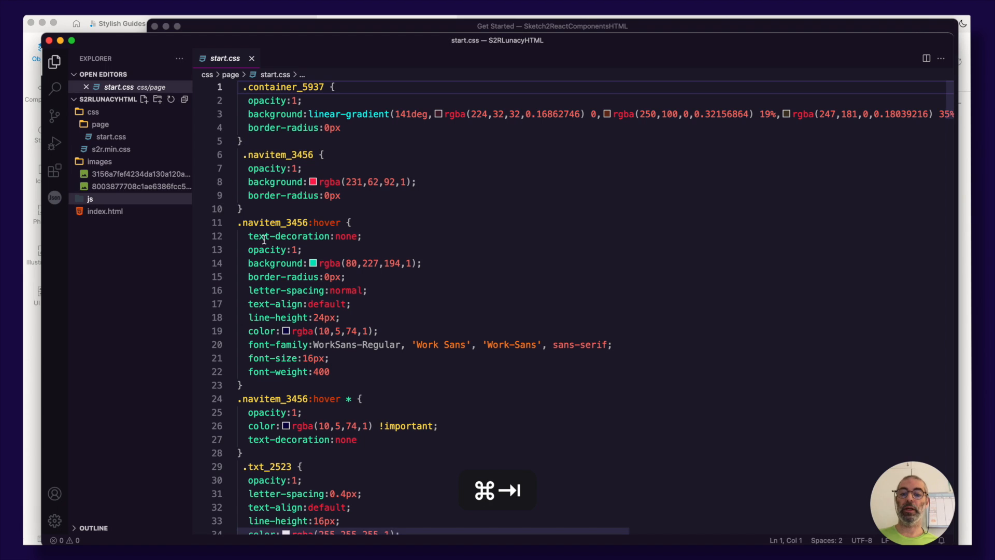
mouse_move(265, 239)
key(super+Tab)
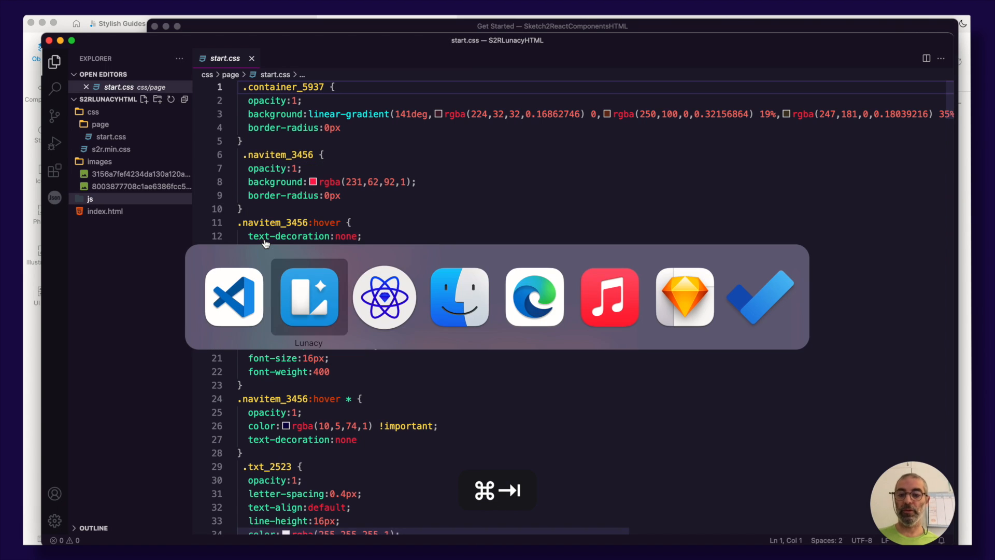
key(super+Tab)
key(super+shift+Tab)
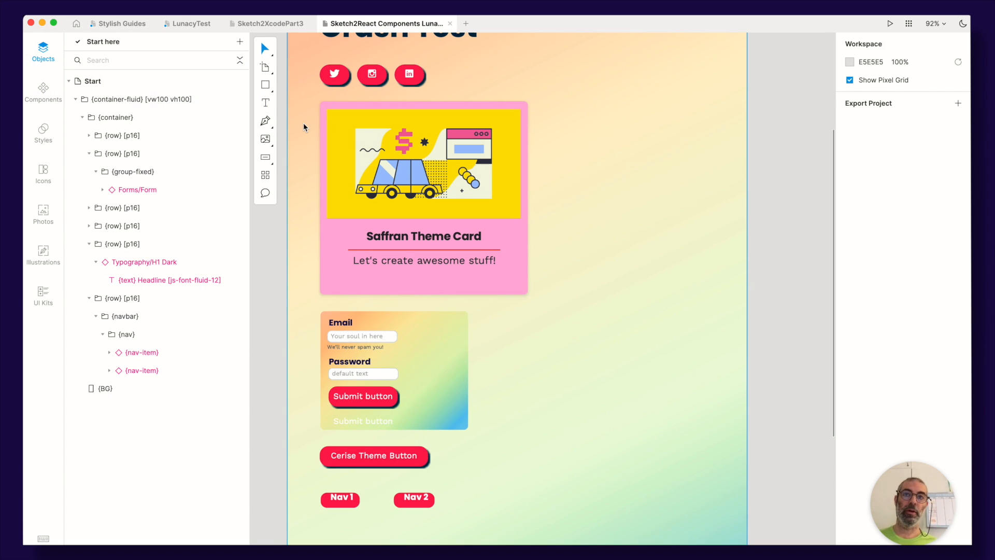
key(super+Tab)
key(super+Tab)
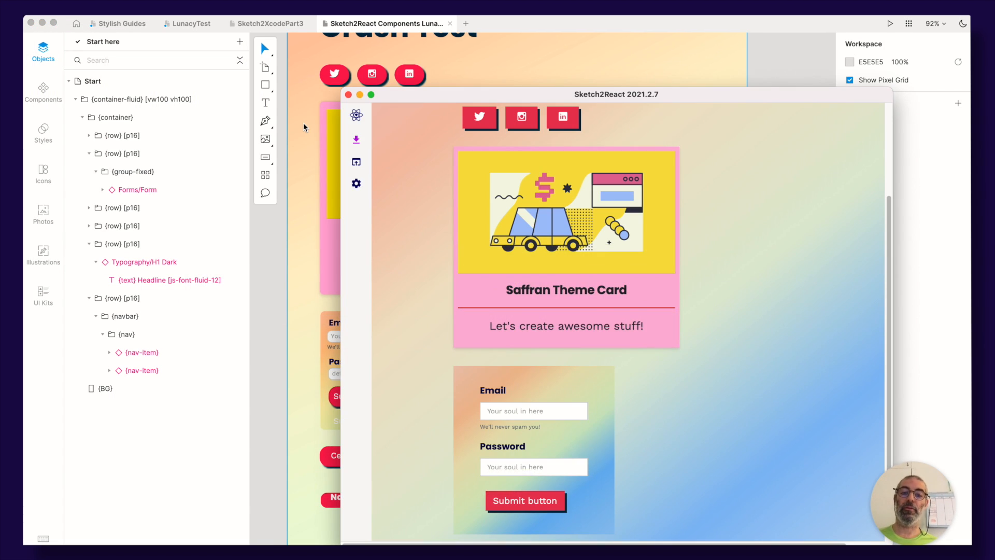